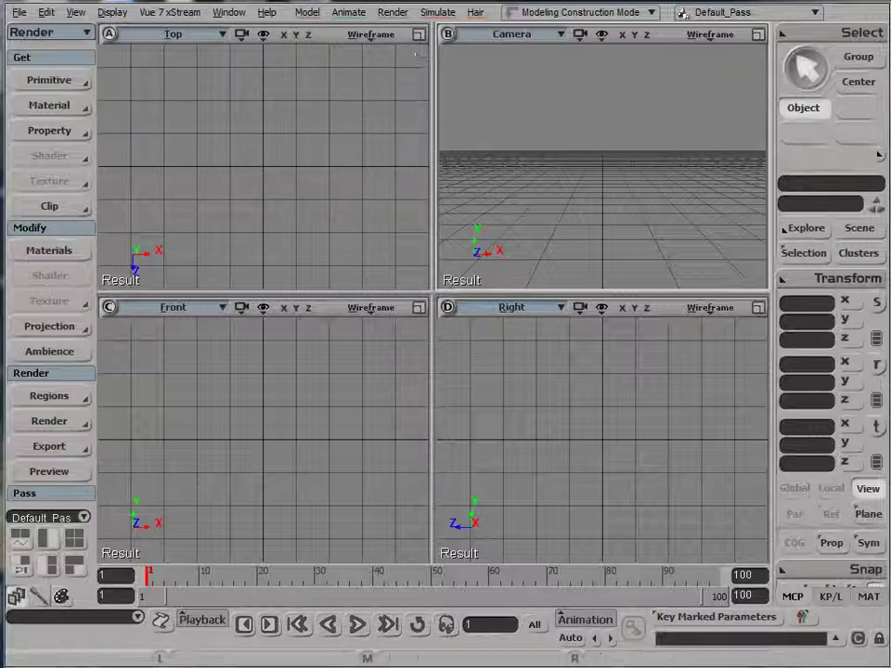
Step: Examine the Vue 7 xStream commands for files, editing, object creation and atmosphere, including the terrain types
{"action": "left_click", "coordinate": [178, 14]}
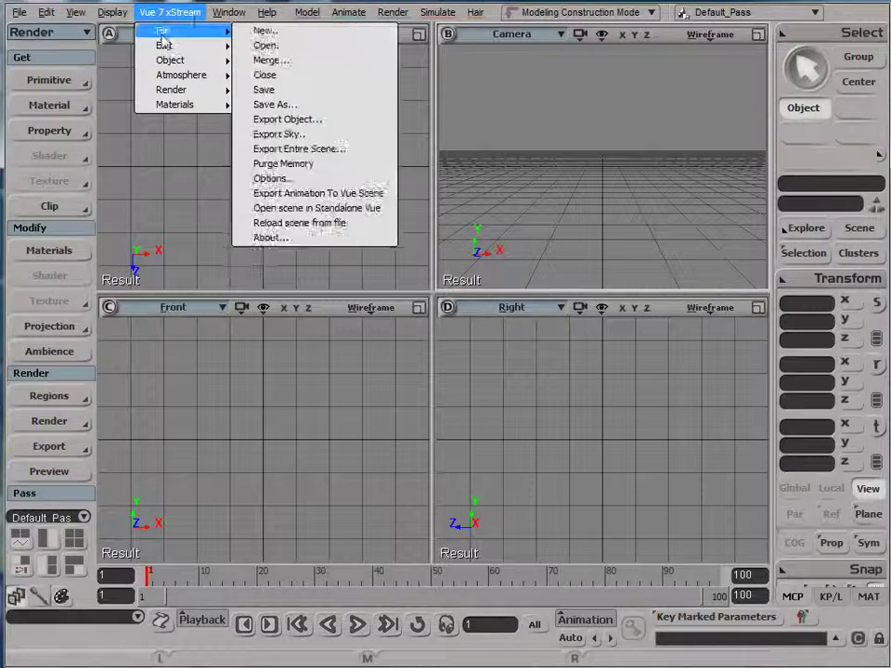
{"action": "mouse_move", "coordinate": [167, 62]}
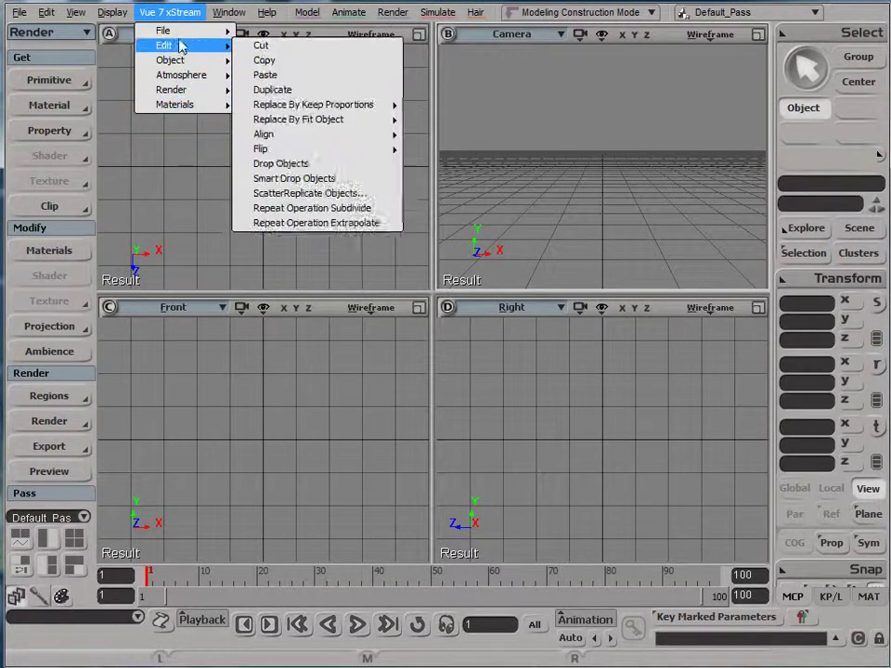
{"action": "mouse_move", "coordinate": [178, 34]}
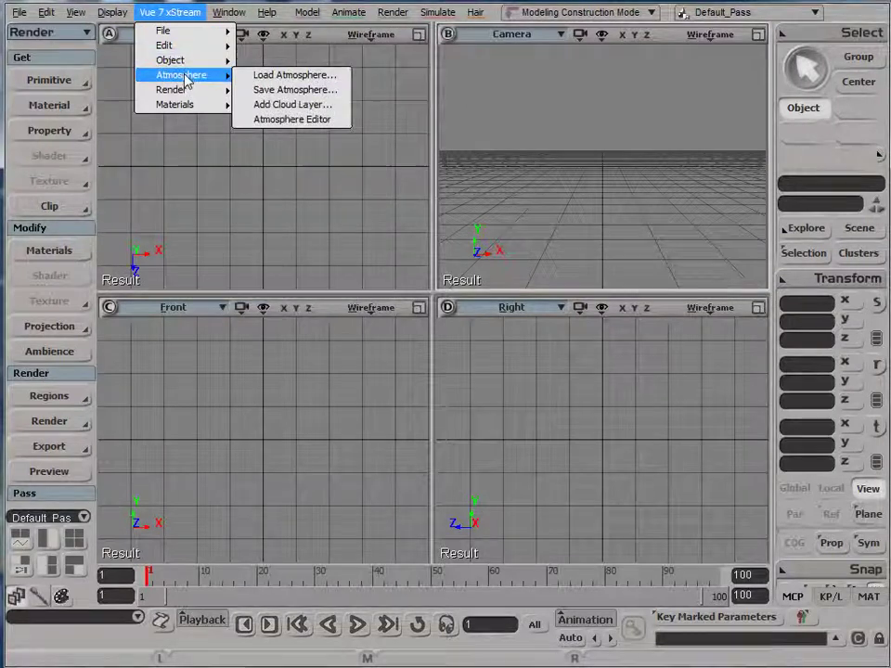
{"action": "mouse_move", "coordinate": [187, 93]}
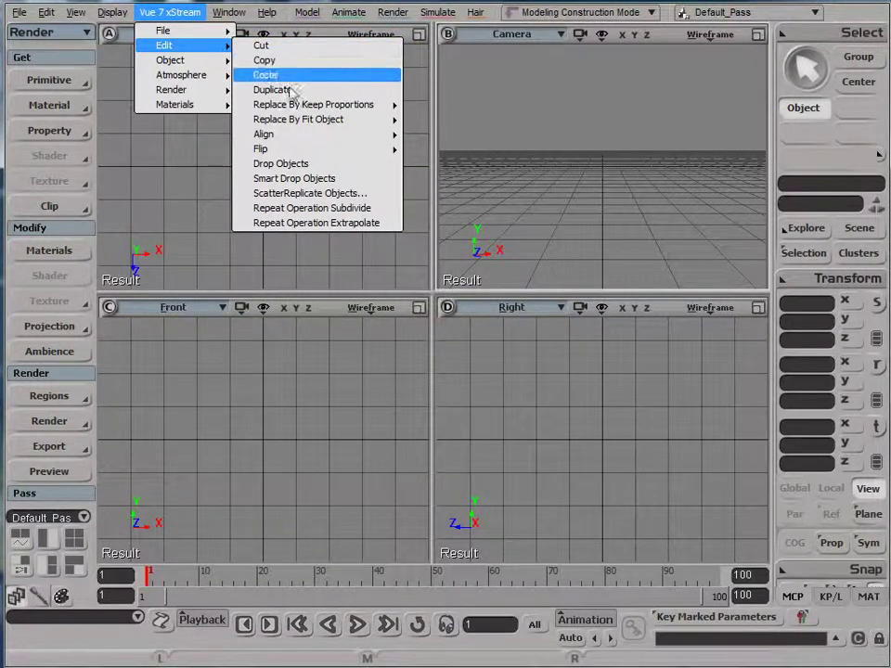
{"action": "mouse_move", "coordinate": [342, 125]}
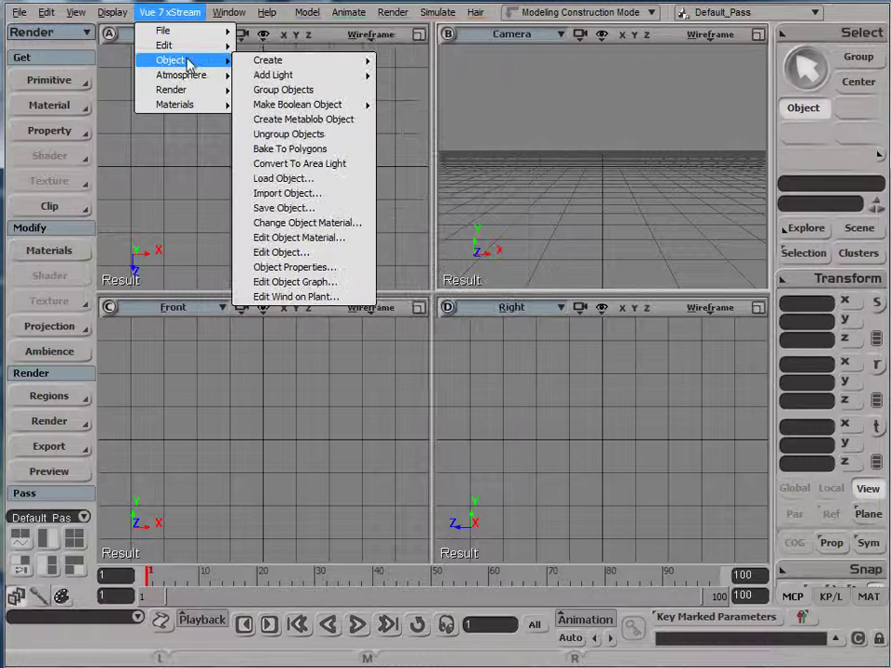
{"action": "mouse_move", "coordinate": [279, 61]}
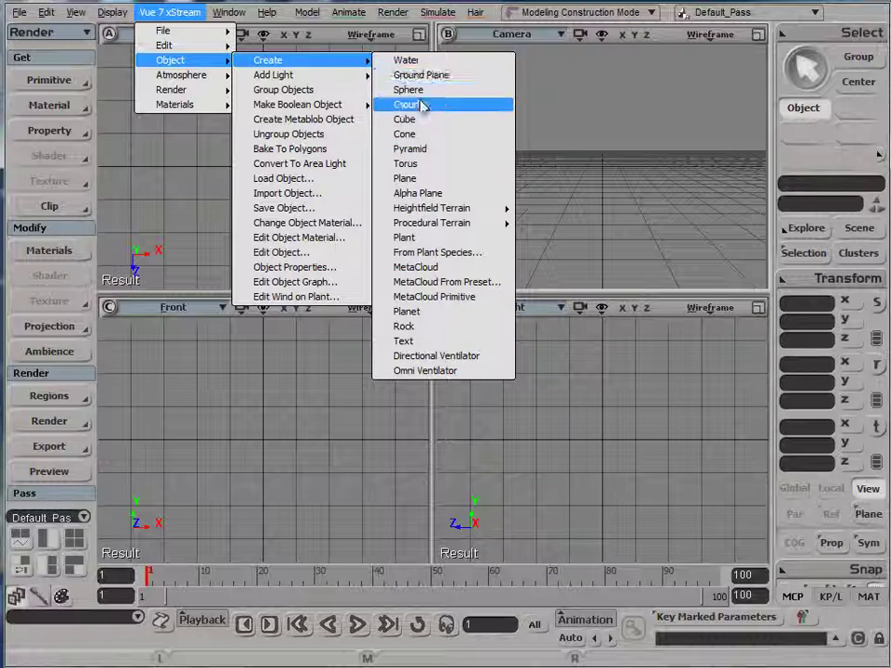
{"action": "mouse_move", "coordinate": [467, 214]}
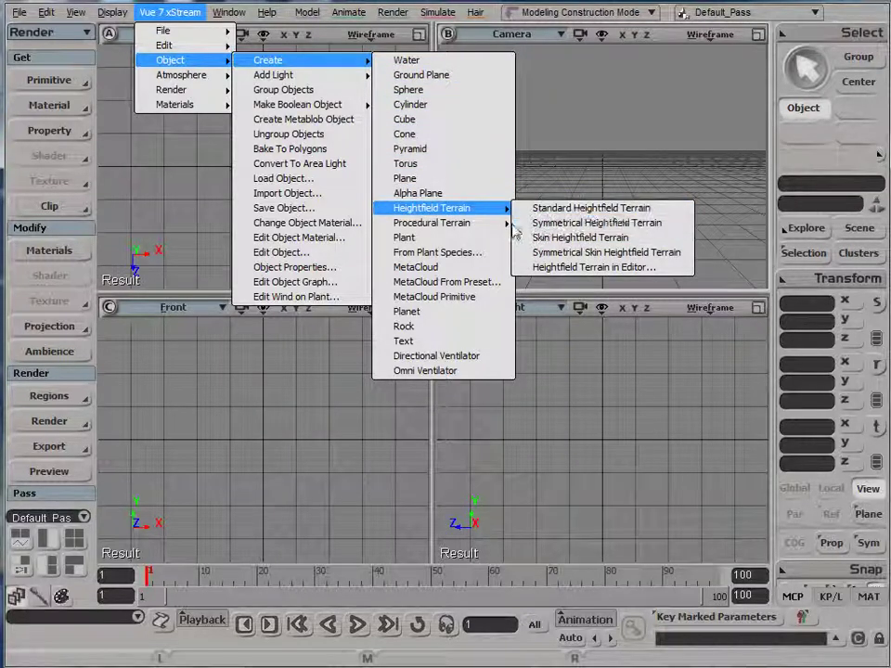
{"action": "mouse_move", "coordinate": [496, 227]}
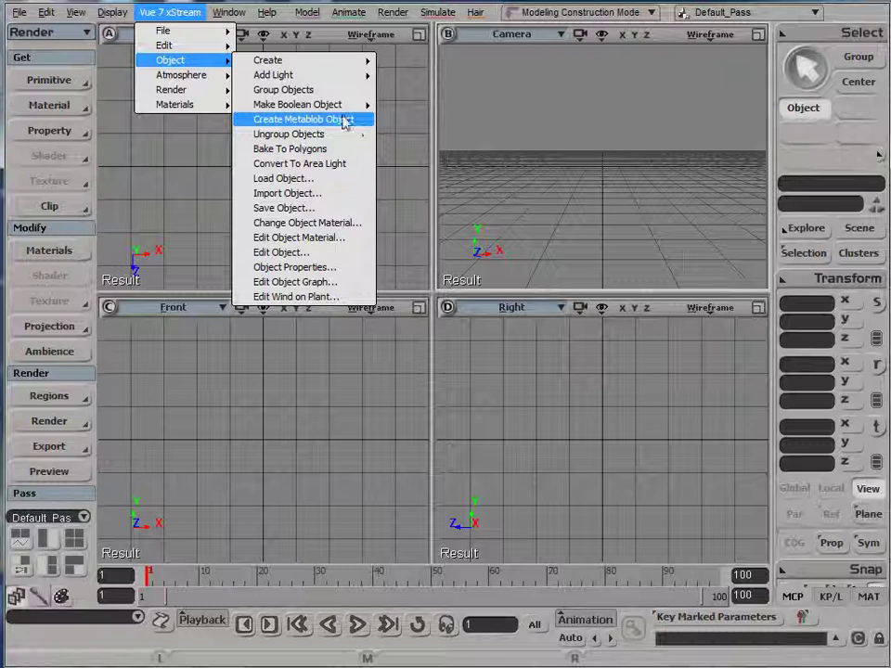
{"action": "mouse_move", "coordinate": [341, 67]}
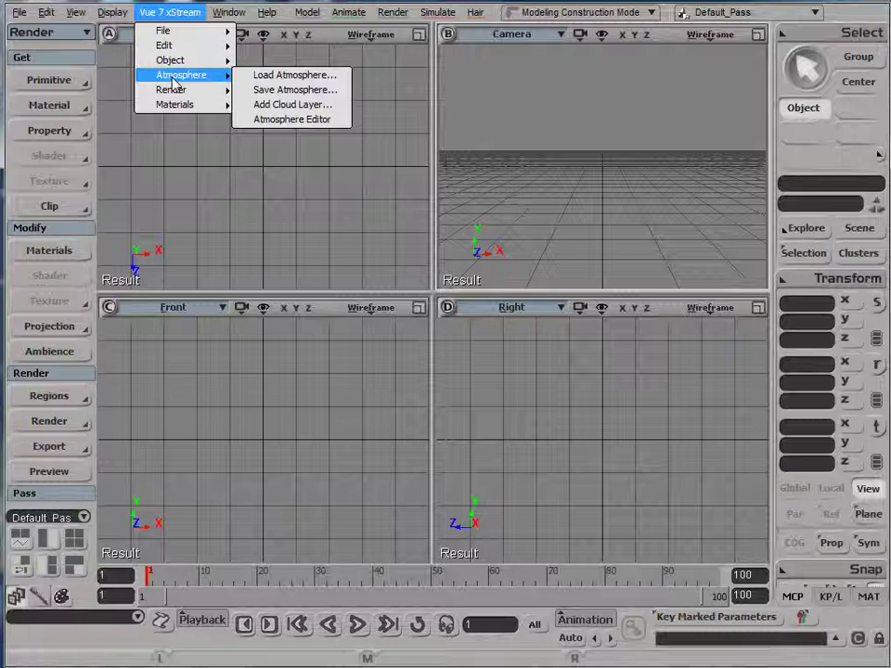
Step: Create a Vue sphere in the scene and select it for a closer look in the Top view
{"action": "mouse_move", "coordinate": [194, 96]}
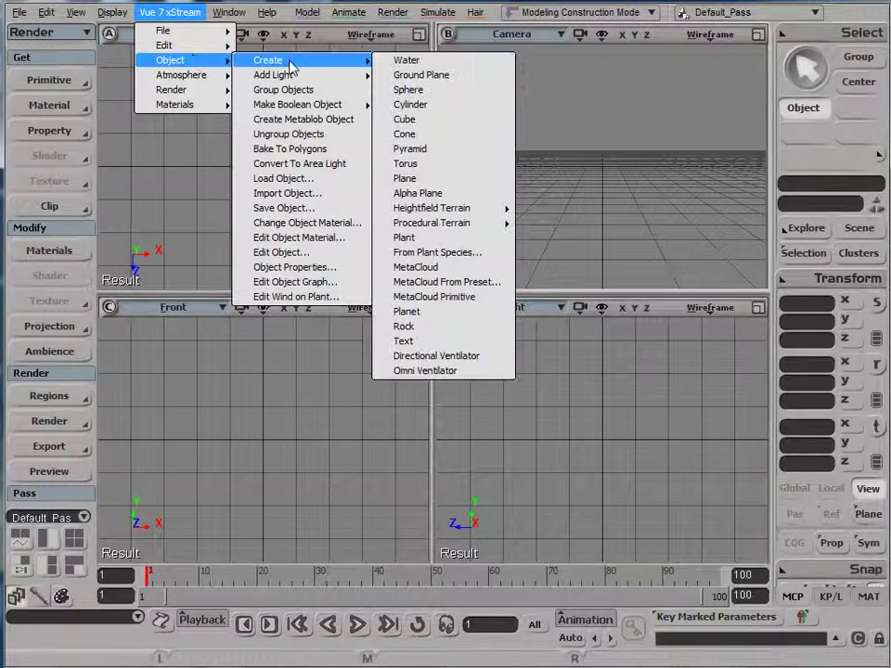
{"action": "left_click", "coordinate": [457, 94]}
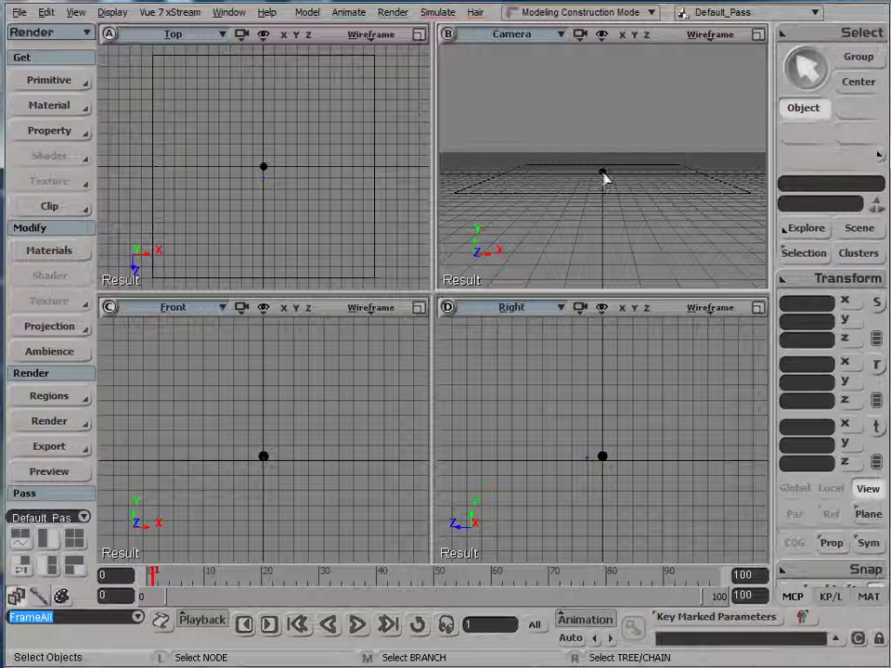
{"action": "left_click", "coordinate": [603, 176]}
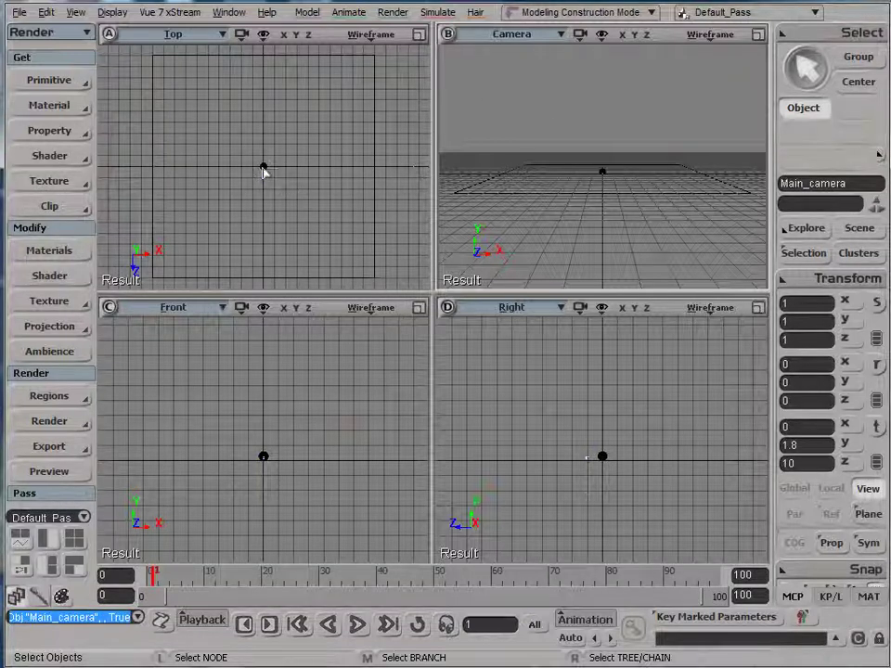
{"action": "left_click", "coordinate": [263, 170]}
{"action": "scroll", "coordinate": [264, 172], "scroll_direction": "up", "scroll_amount": 5}
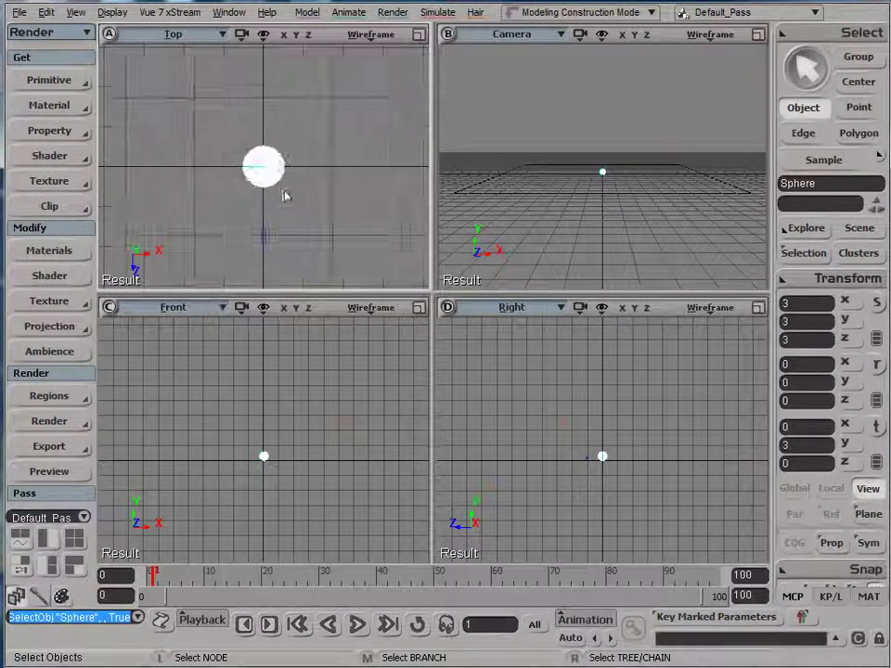
{"action": "scroll", "coordinate": [269, 163], "scroll_direction": "up", "scroll_amount": 2}
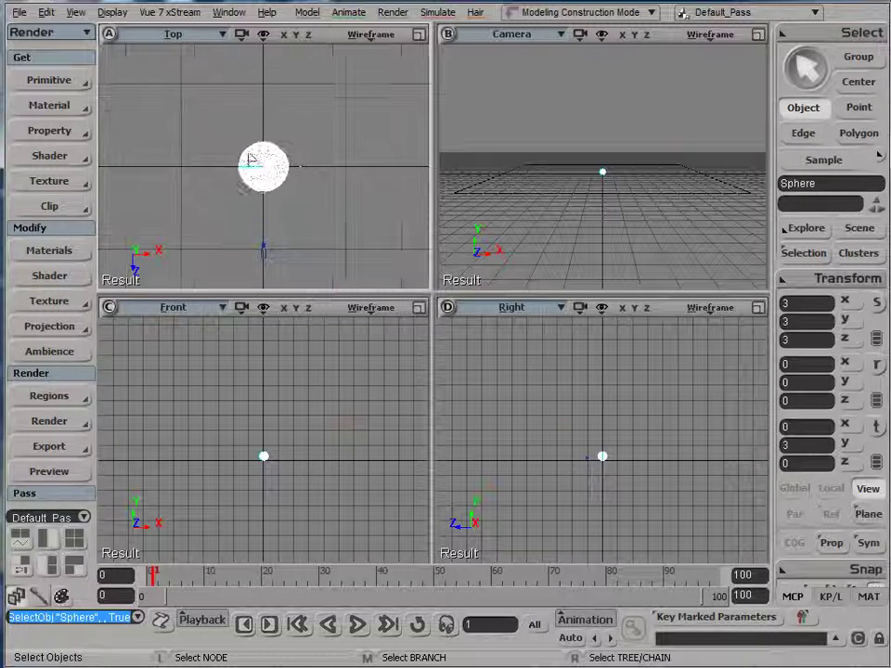
Step: Switch the Camera viewport to look through Main_camera
{"action": "left_click", "coordinate": [562, 37]}
{"action": "mouse_move", "coordinate": [599, 53]}
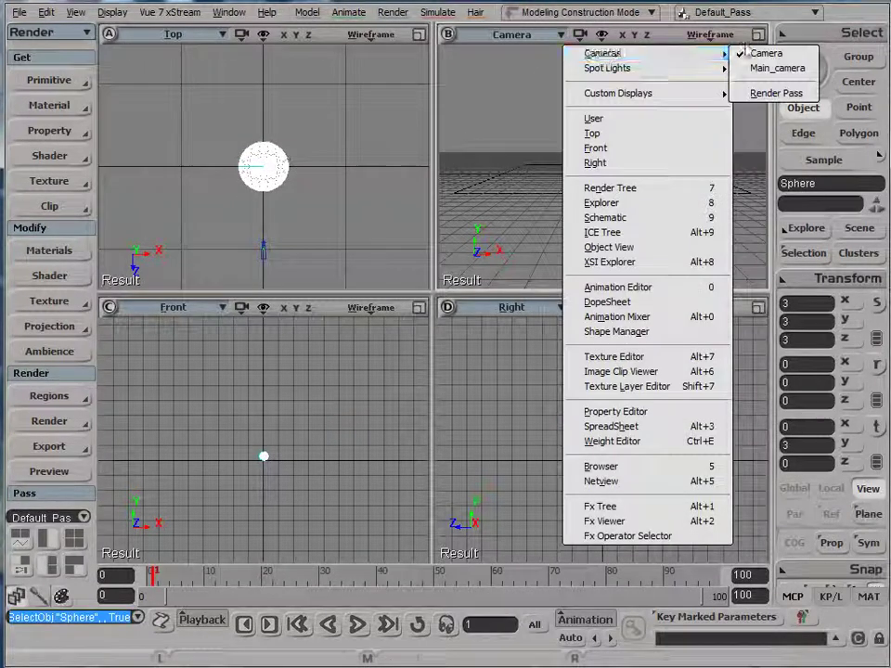
{"action": "left_click", "coordinate": [780, 69]}
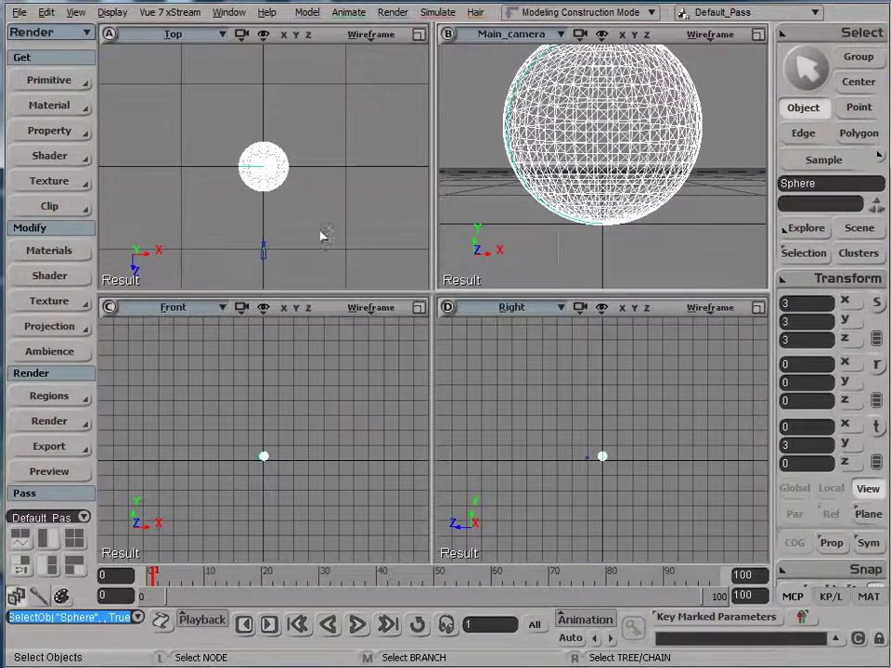
Step: Rotate Main_camera about 6.94° around X to frame the whole sphere, and render a preview
{"action": "left_click", "coordinate": [261, 266]}
{"action": "left_click", "coordinate": [262, 255]}
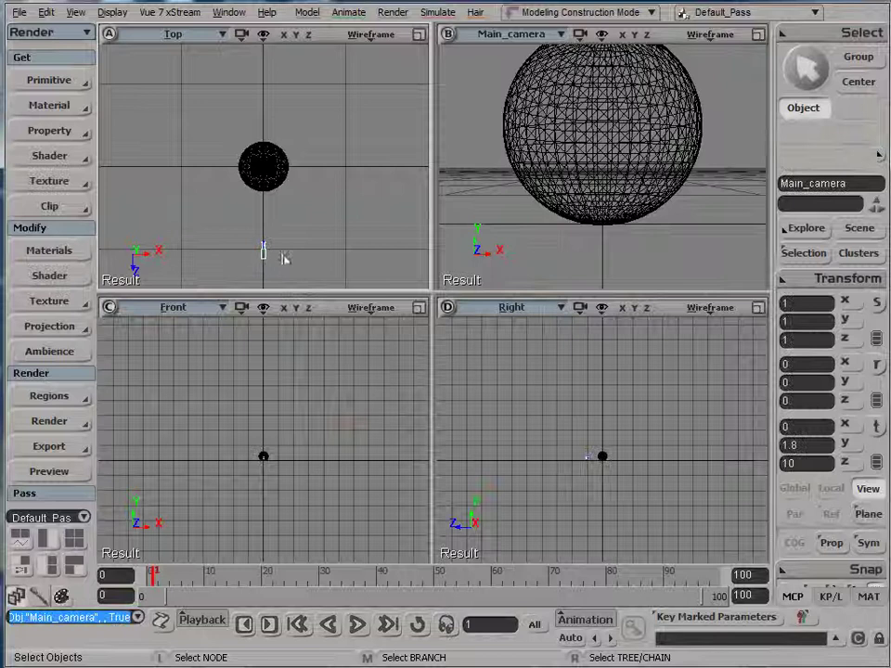
{"action": "key", "text": "c"}
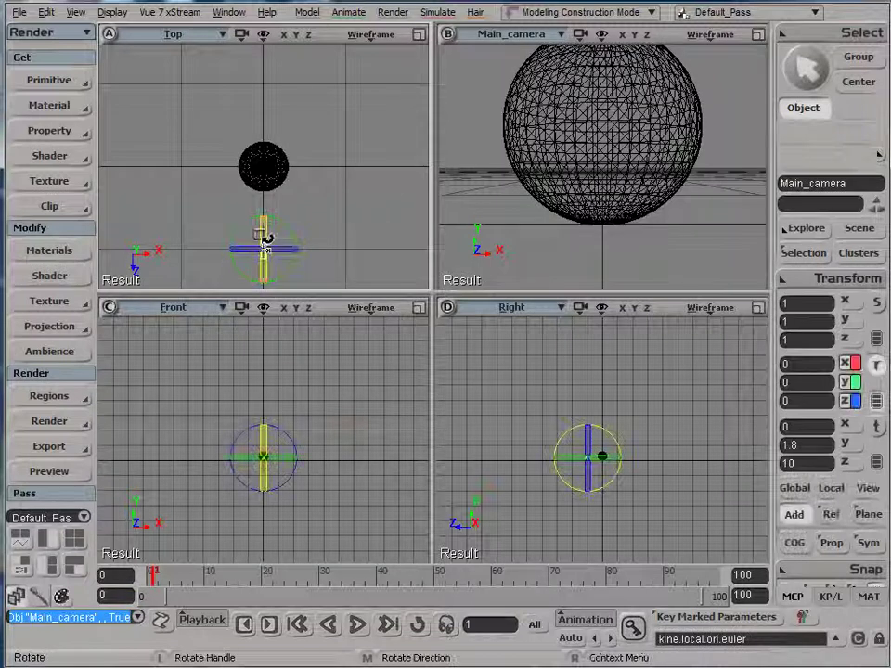
{"action": "mouse_move", "coordinate": [260, 236]}
{"action": "left_mouse_down"}
{"action": "mouse_move", "coordinate": [259, 245]}
{"action": "mouse_move", "coordinate": [266, 239]}
{"action": "left_mouse_up"}
{"action": "key", "text": "space"}
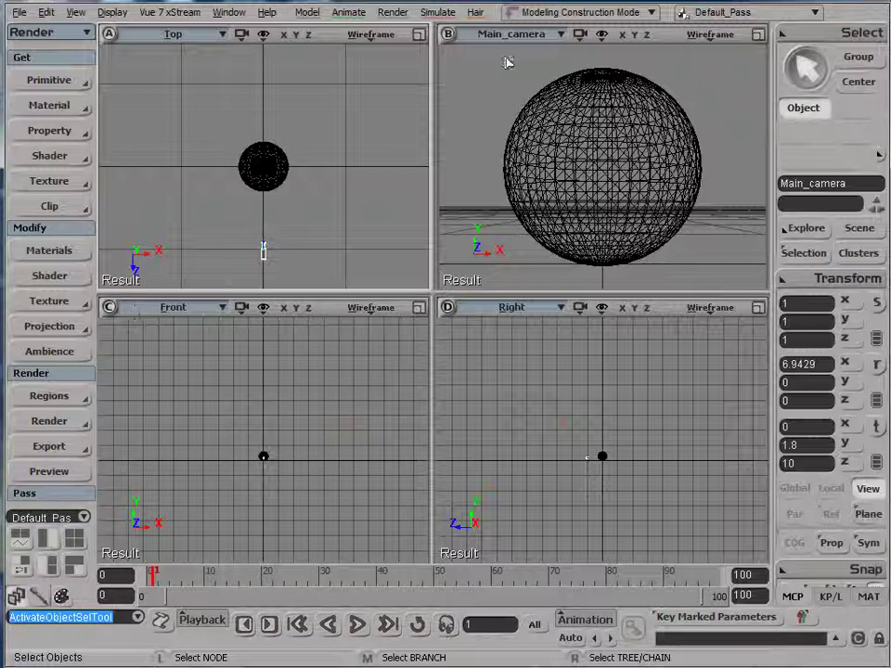
{"action": "left_click", "coordinate": [74, 475]}
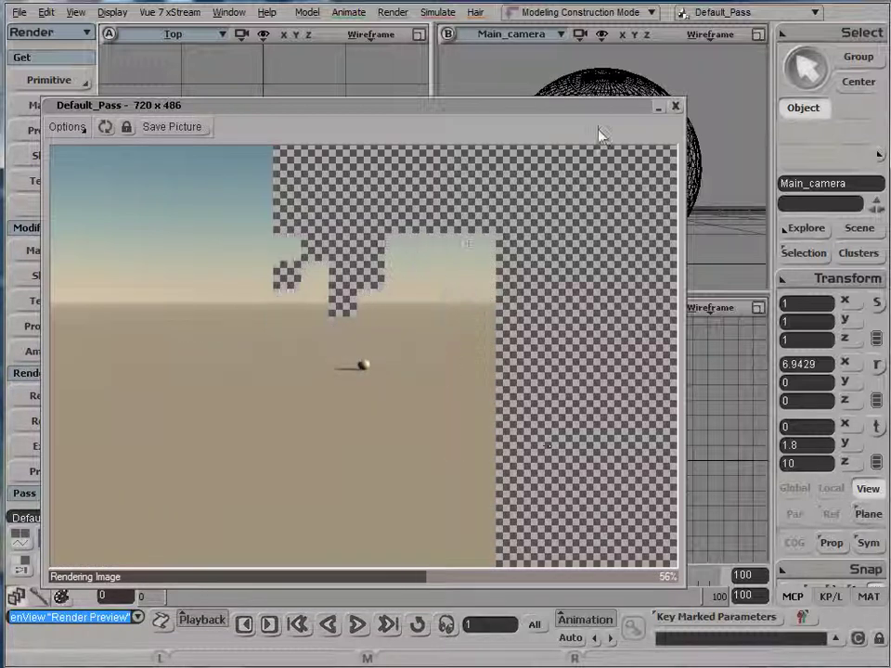
{"action": "left_click", "coordinate": [675, 108]}
Step: Set the pass camera of Default_Pass to Main_camera in the Render Manager and preview the render
{"action": "left_click", "coordinate": [77, 422]}
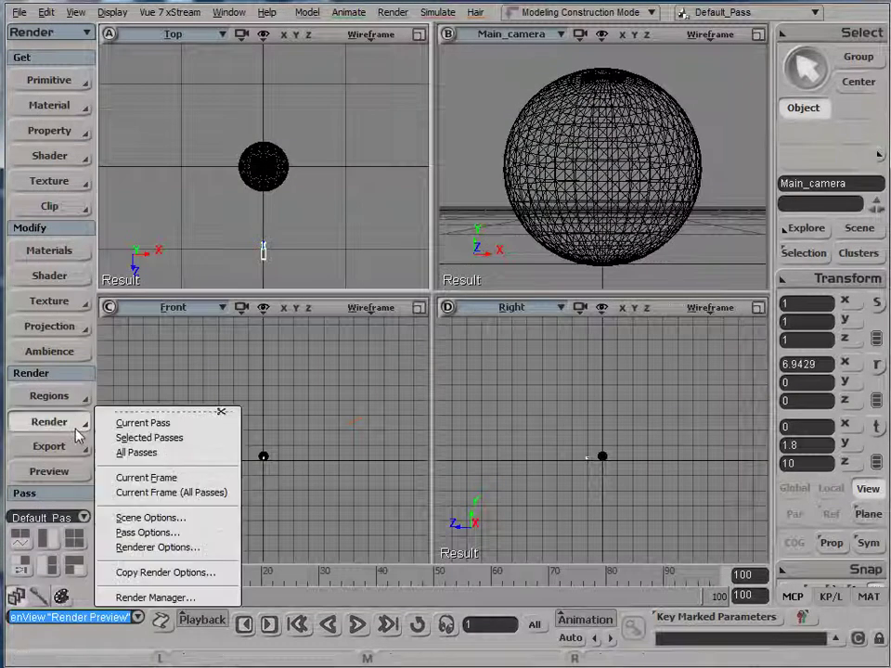
{"action": "left_click", "coordinate": [186, 597]}
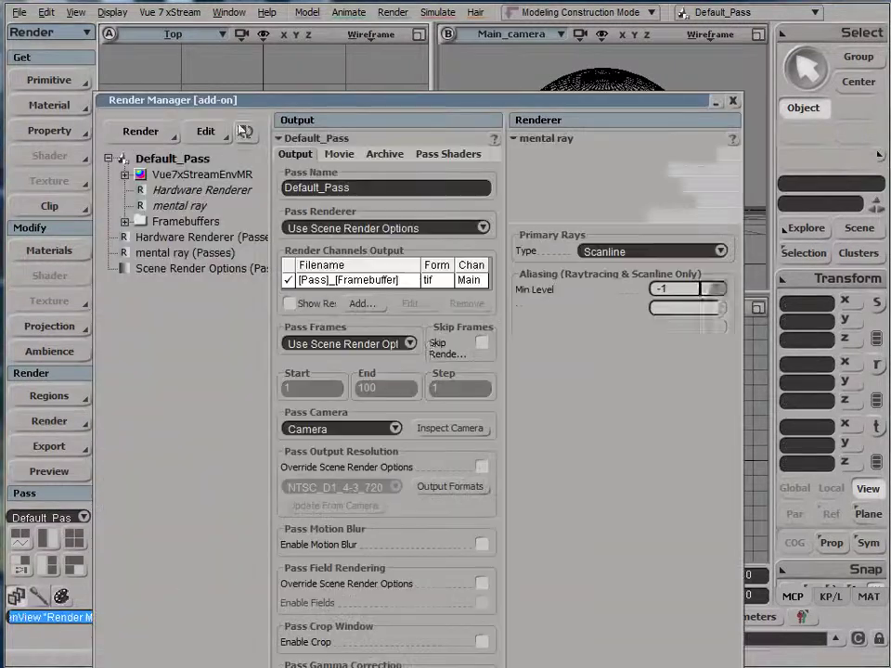
{"action": "left_click", "coordinate": [380, 430]}
{"action": "left_click", "coordinate": [320, 442]}
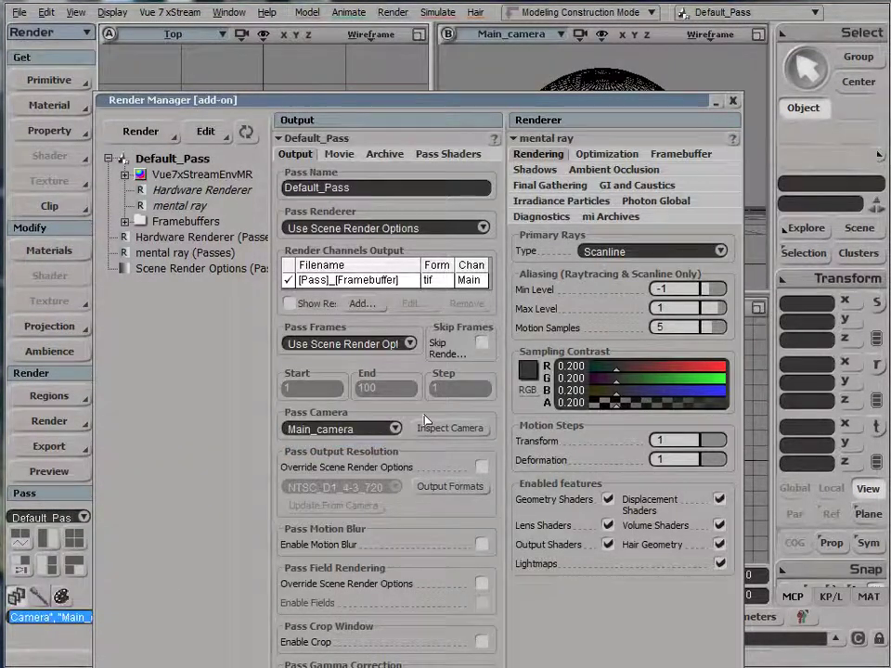
{"action": "left_click", "coordinate": [732, 103]}
{"action": "left_click", "coordinate": [56, 472]}
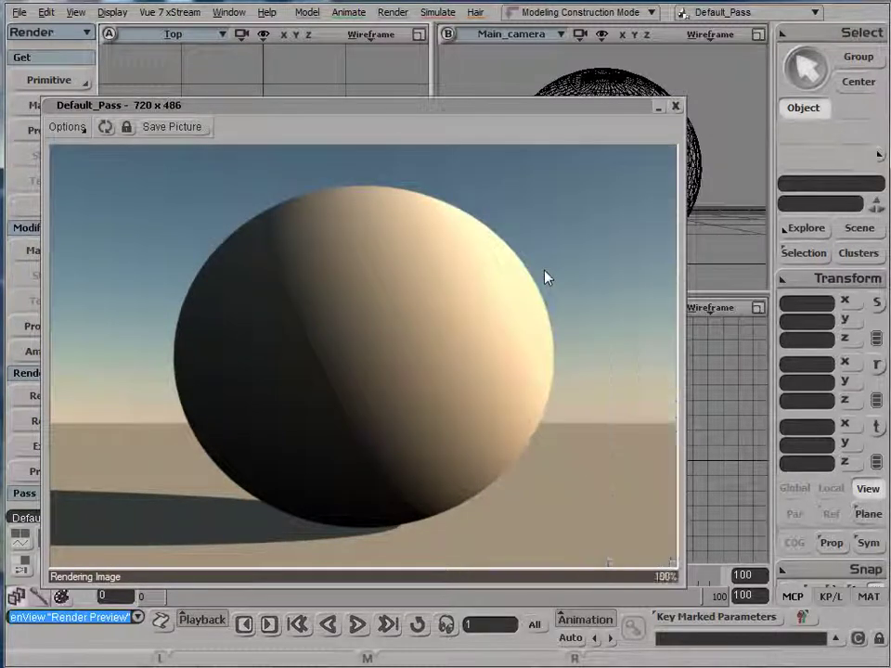
{"action": "left_click", "coordinate": [676, 107]}
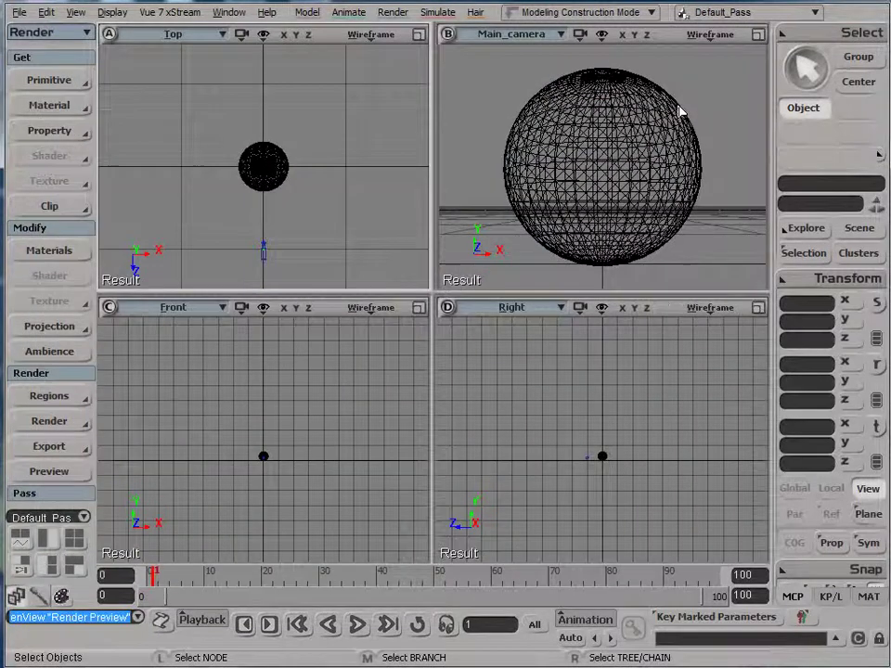
Step: Delete the sphere and create a Vue Standard Procedural Terrain in its place
{"action": "left_click", "coordinate": [641, 131]}
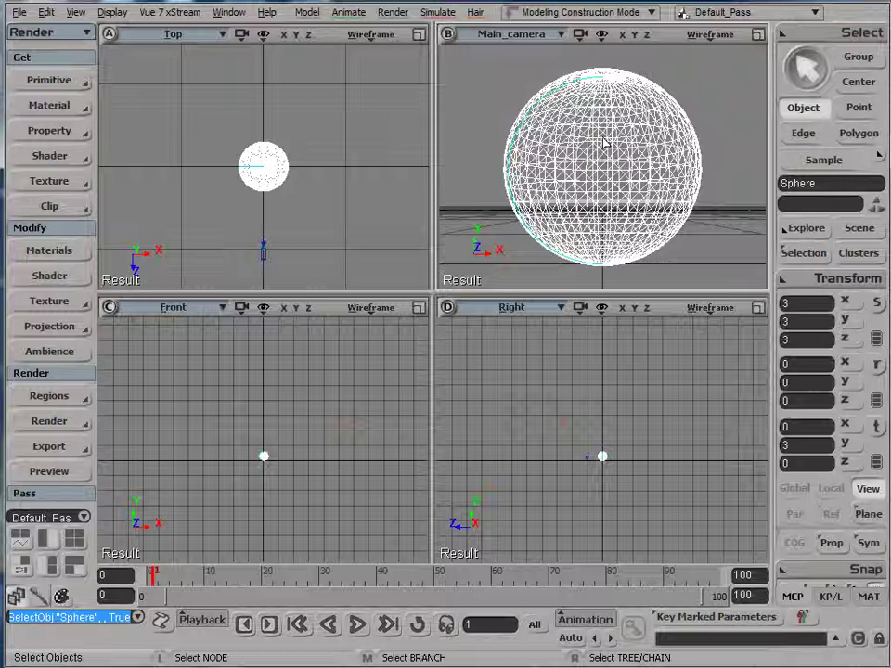
{"action": "key", "text": "Delete"}
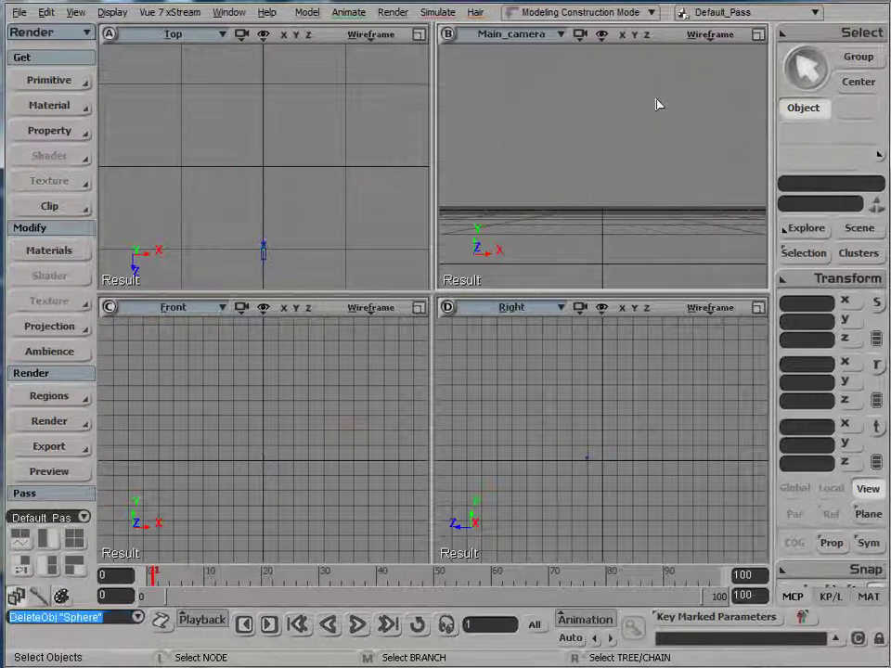
{"action": "left_click", "coordinate": [148, 13]}
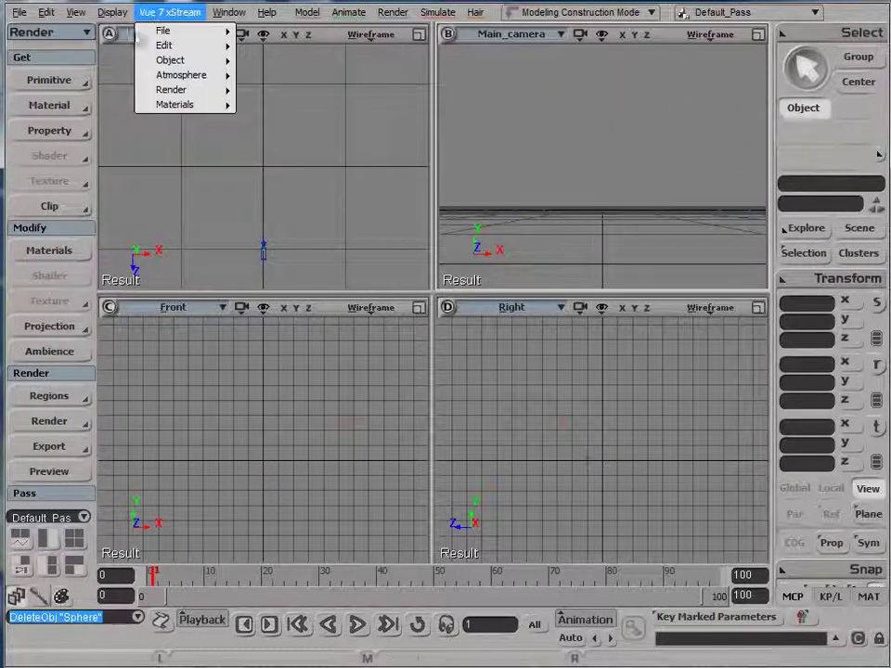
{"action": "mouse_move", "coordinate": [181, 47]}
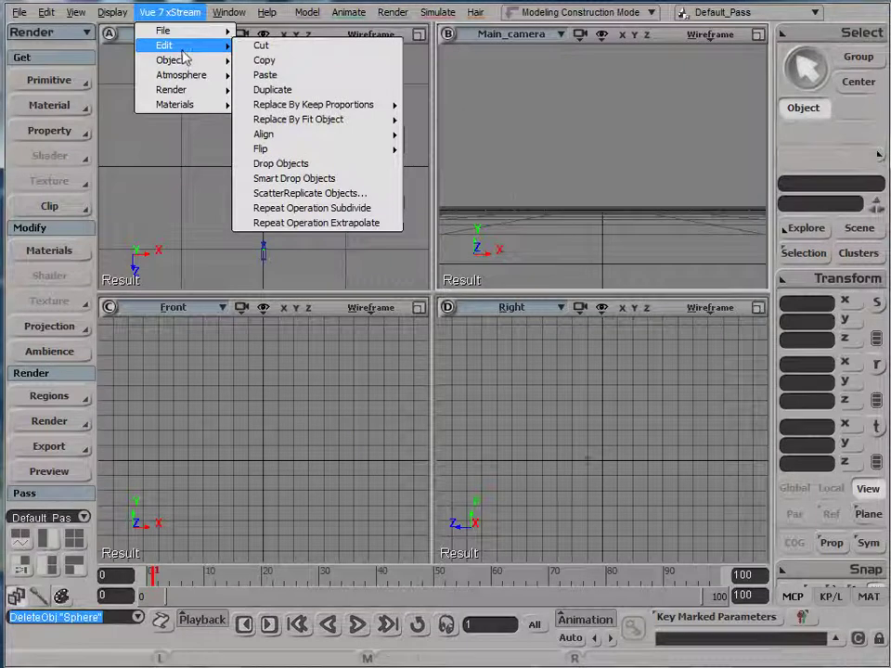
{"action": "mouse_move", "coordinate": [334, 71]}
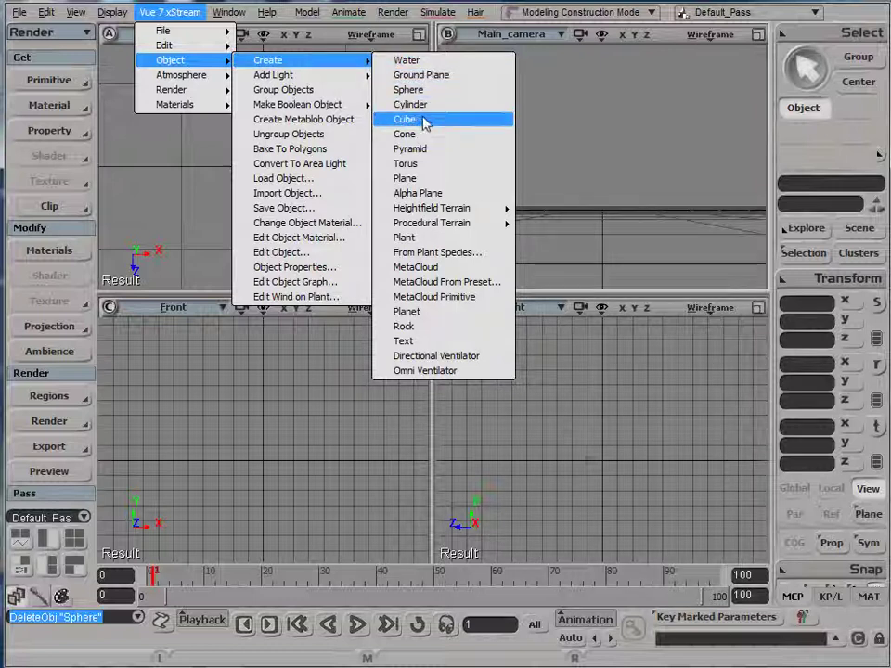
{"action": "mouse_move", "coordinate": [464, 223]}
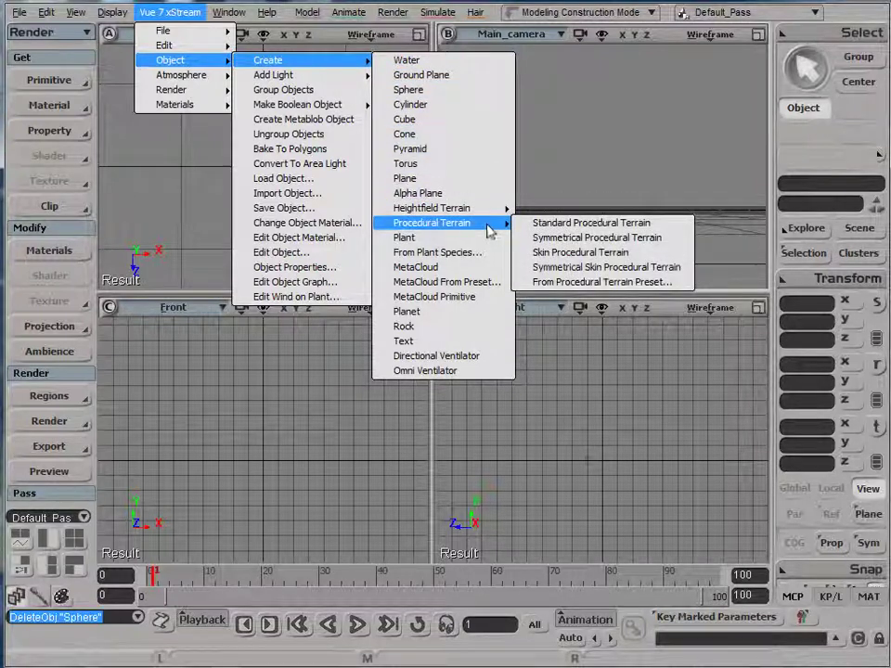
{"action": "left_click", "coordinate": [611, 227]}
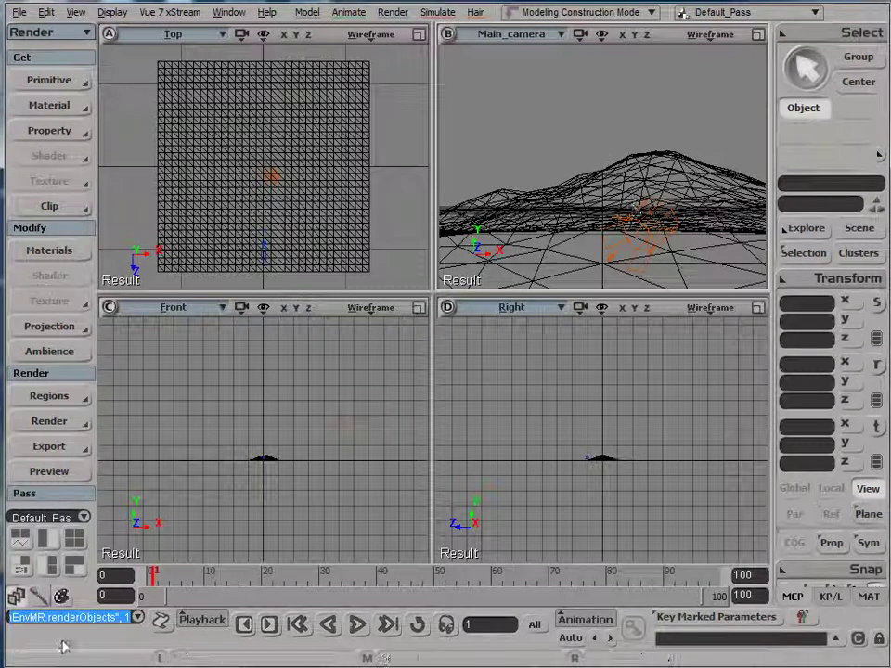
Step: Create a Vue plant from the Trees species collection, using Large European Ash - Autumn Yellow
{"action": "left_click", "coordinate": [158, 15]}
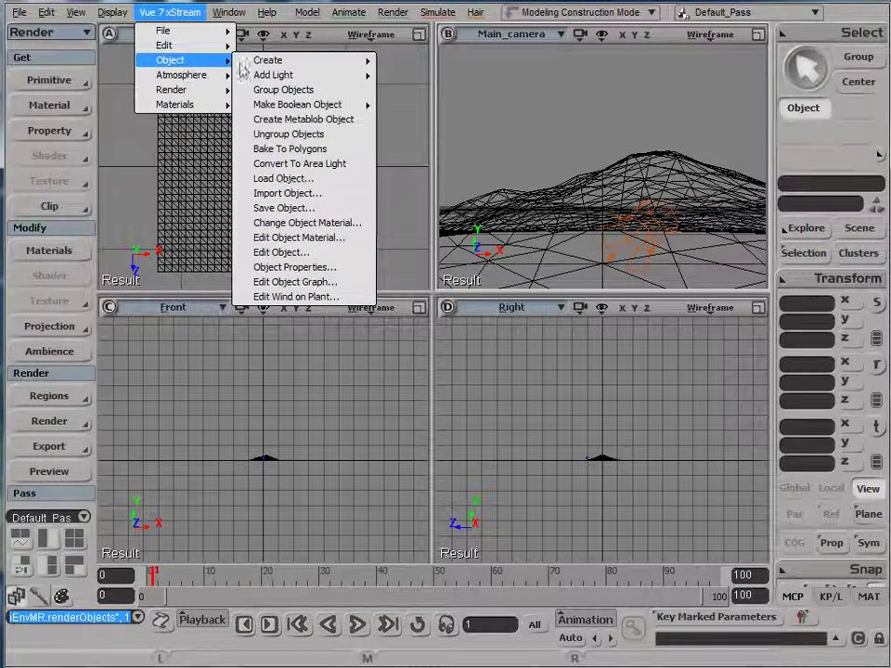
{"action": "mouse_move", "coordinate": [267, 60]}
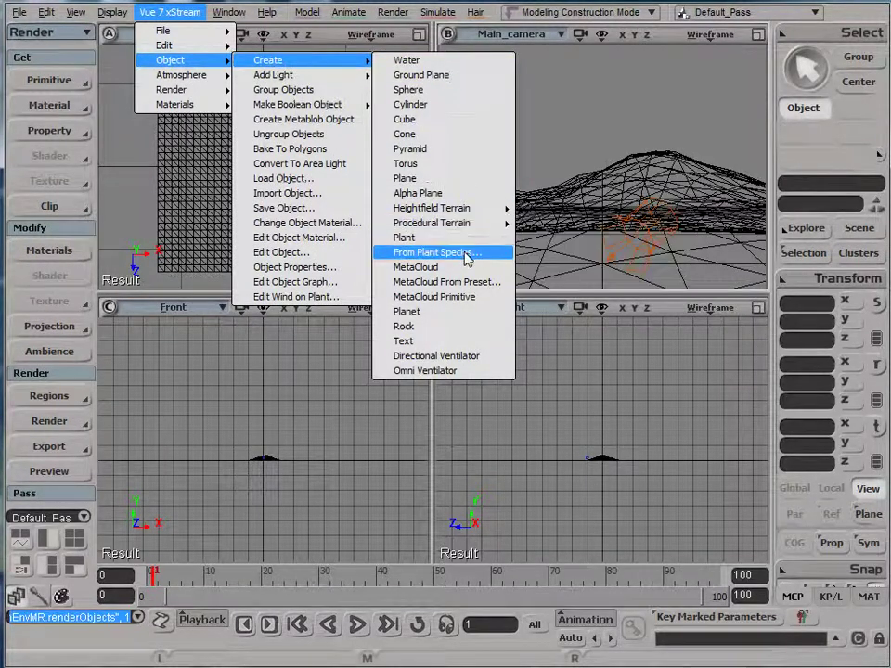
{"action": "left_click", "coordinate": [436, 252]}
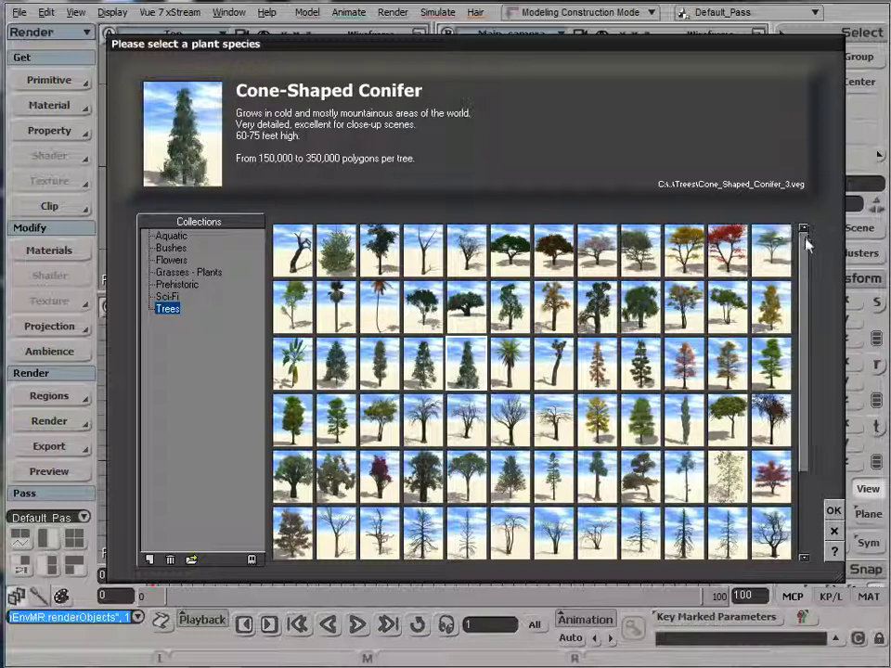
{"action": "scroll", "coordinate": [809, 320], "scroll_direction": "down", "scroll_amount": 3}
{"action": "scroll", "coordinate": [808, 303], "scroll_direction": "up", "scroll_amount": 3}
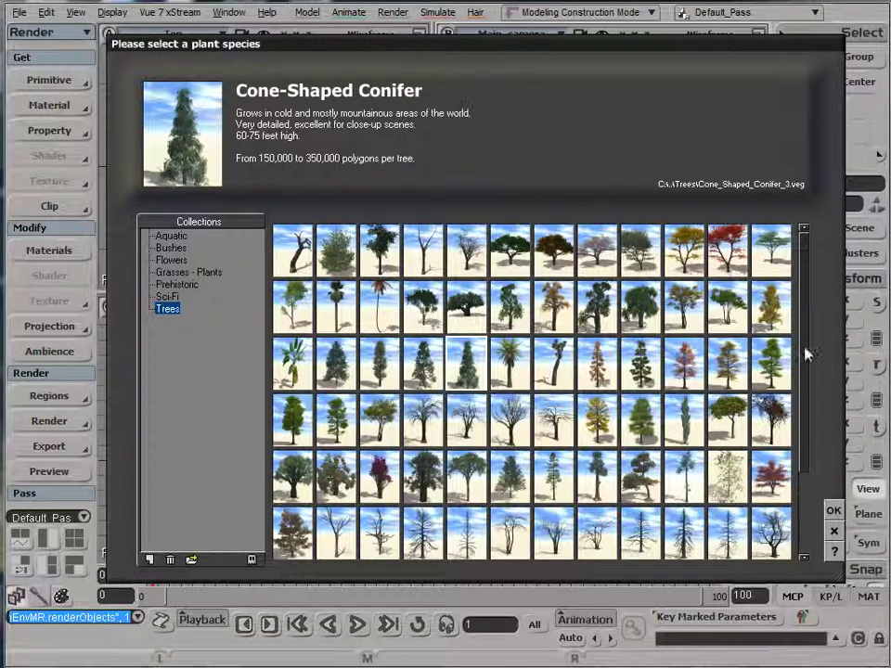
{"action": "scroll", "coordinate": [809, 397], "scroll_direction": "down", "scroll_amount": 1}
{"action": "scroll", "coordinate": [807, 312], "scroll_direction": "up", "scroll_amount": 1}
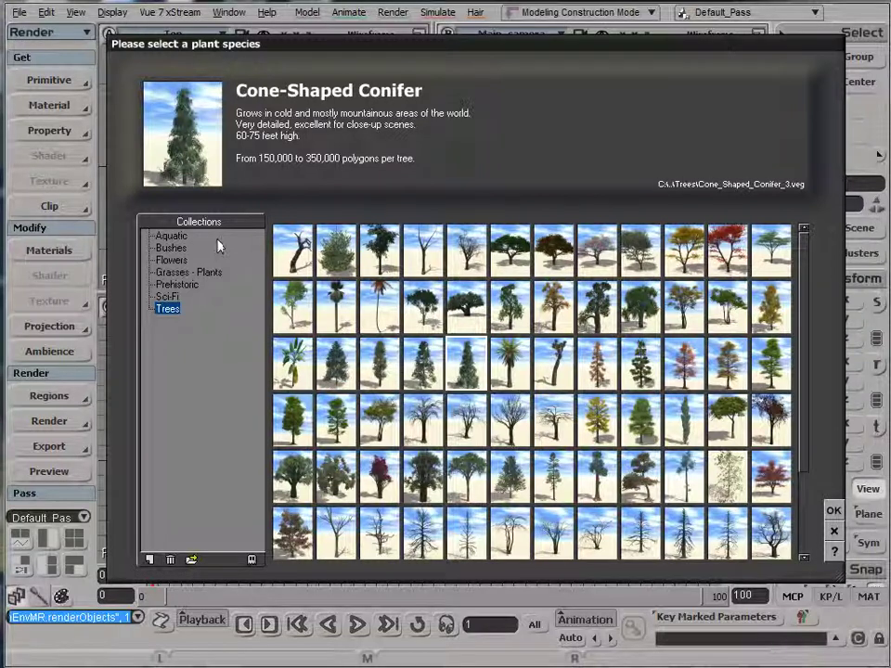
{"action": "left_click", "coordinate": [685, 385]}
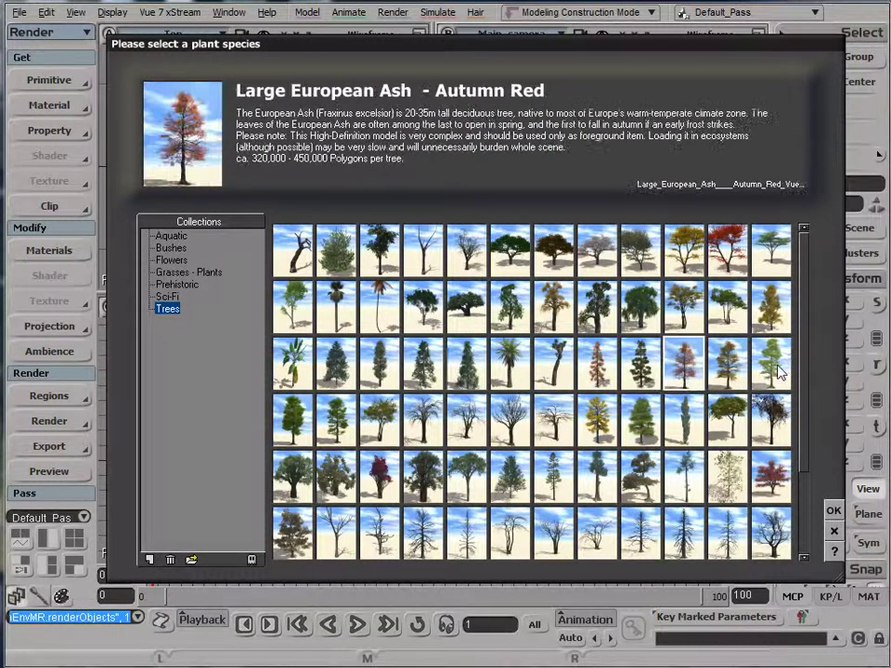
{"action": "scroll", "coordinate": [446, 390], "scroll_direction": "down", "scroll_amount": 2}
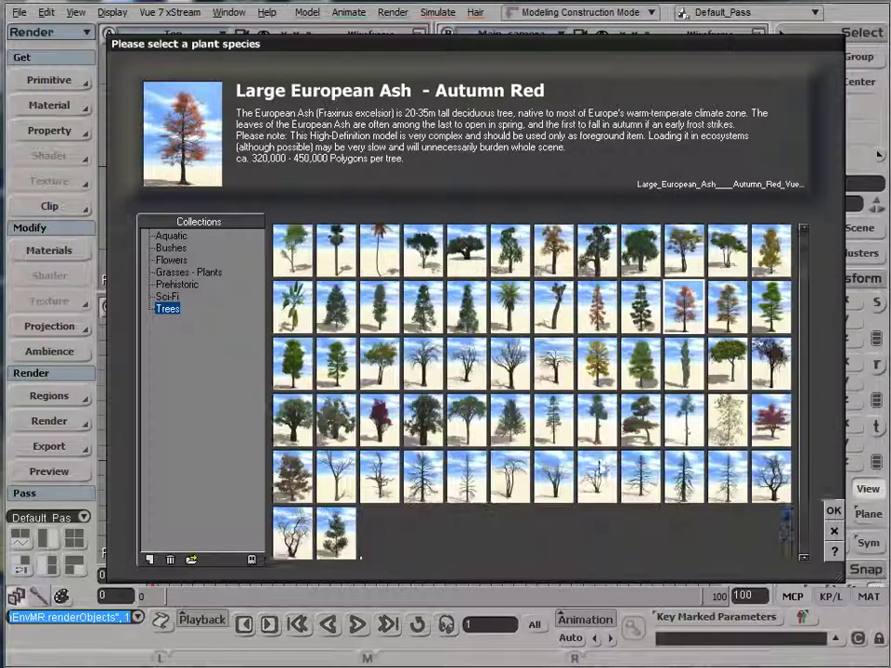
{"action": "scroll", "coordinate": [631, 461], "scroll_direction": "up", "scroll_amount": 2}
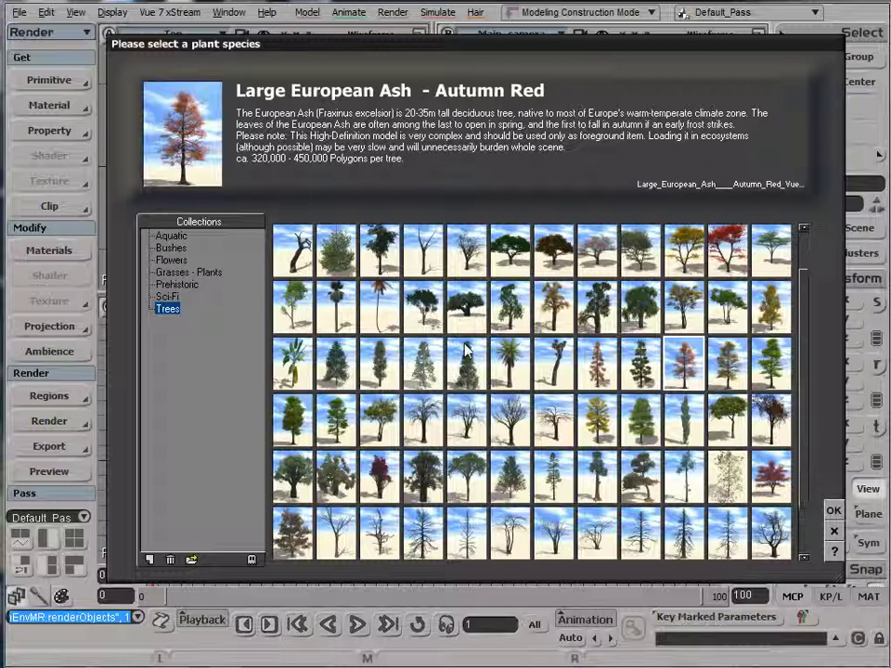
{"action": "left_click", "coordinate": [727, 362]}
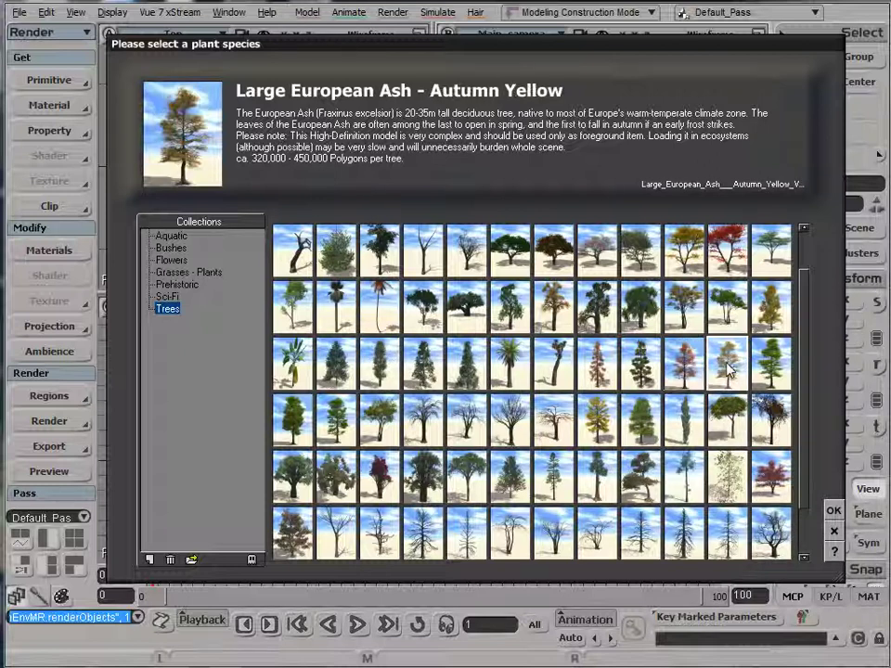
{"action": "left_click", "coordinate": [833, 511]}
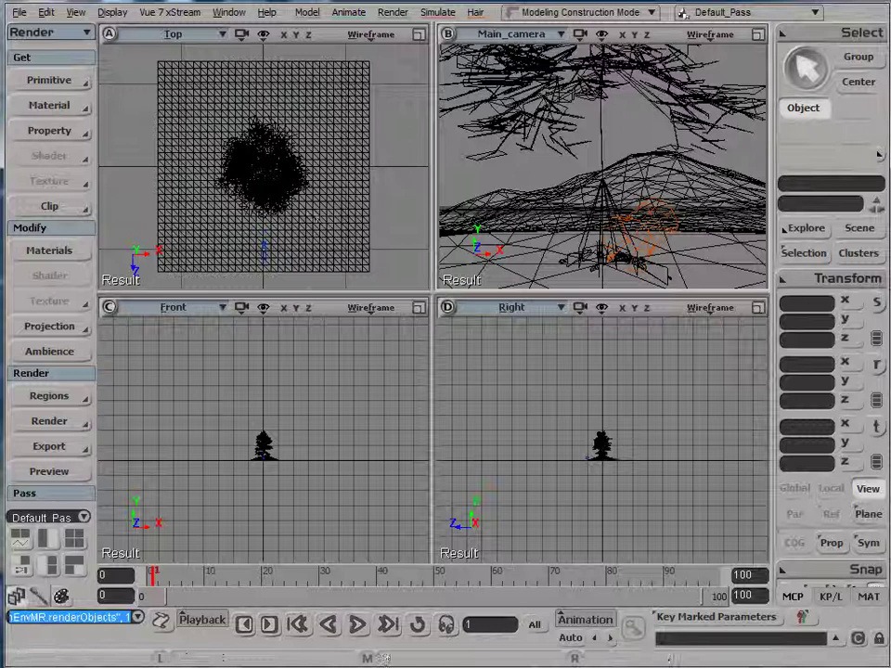
Step: Move the ash tree toward the camera to about X -1.48, Z 5.29 and scale it uniformly to about 0.113
{"action": "left_click", "coordinate": [297, 178]}
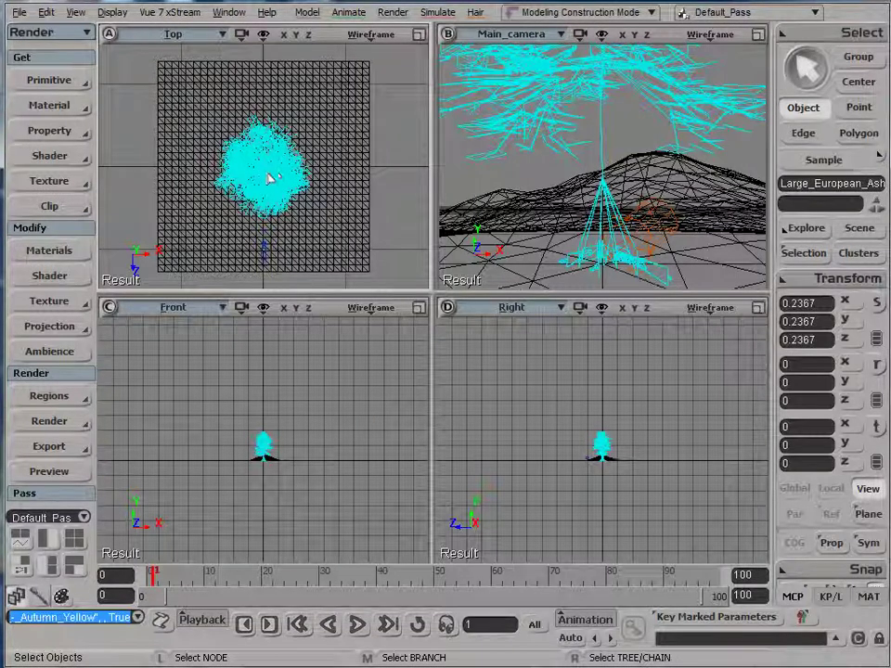
{"action": "key", "text": "x"}
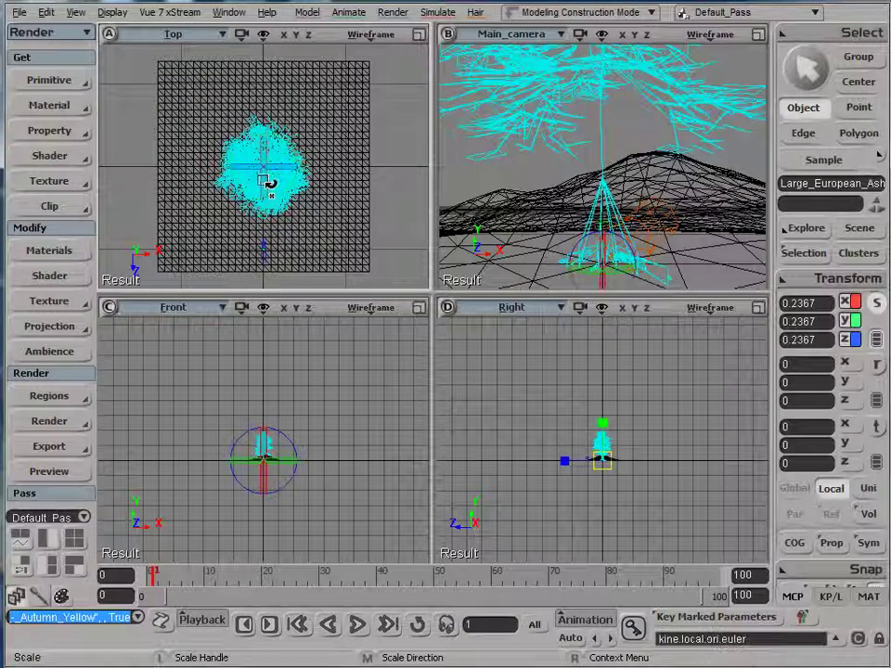
{"action": "key", "text": "v"}
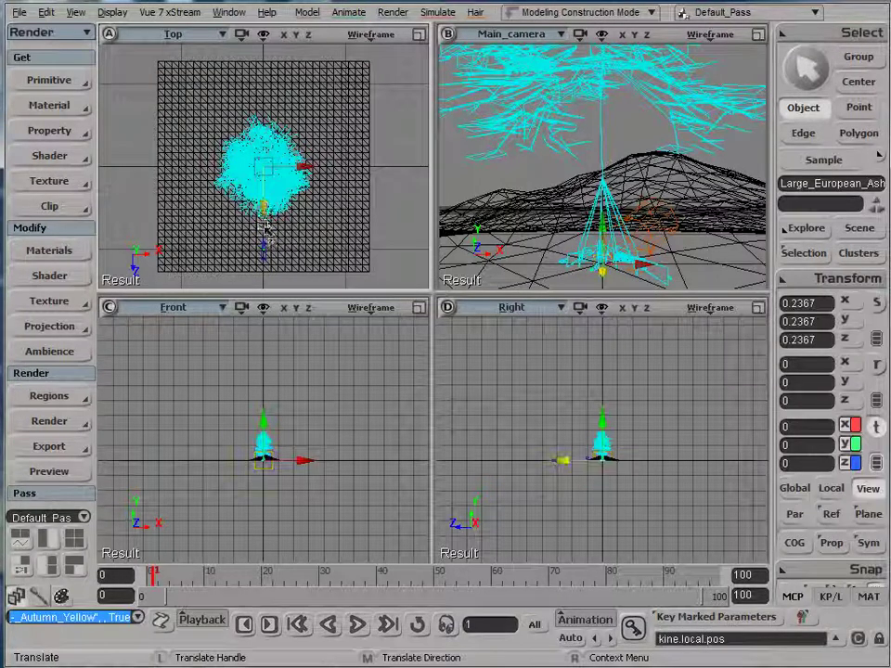
{"action": "mouse_move", "coordinate": [264, 243]}
{"action": "left_mouse_down"}
{"action": "mouse_move", "coordinate": [264, 265]}
{"action": "mouse_move", "coordinate": [265, 195]}
{"action": "mouse_move", "coordinate": [273, 256]}
{"action": "left_mouse_up"}
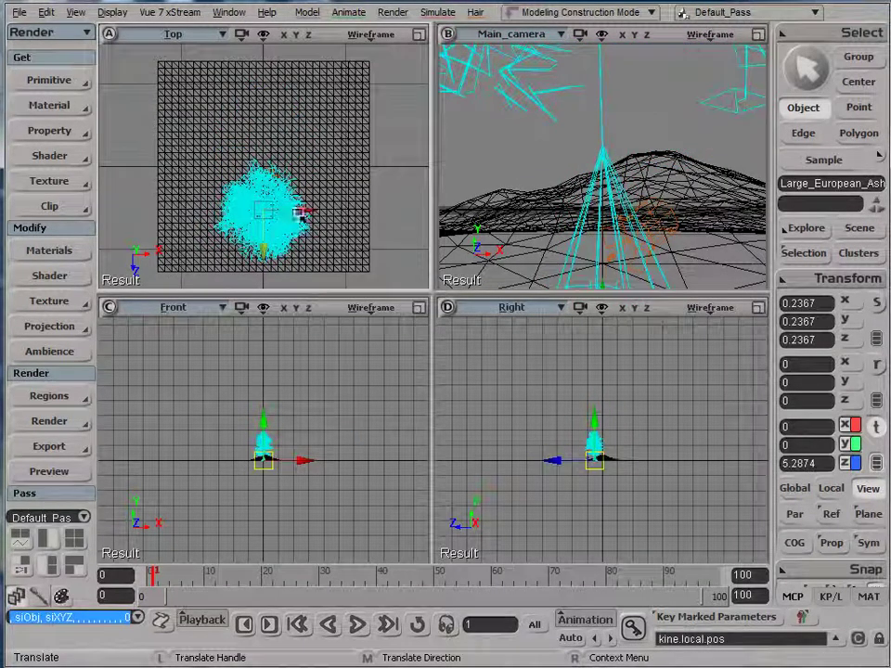
{"action": "left_click_drag", "start_coordinate": [312, 225], "coordinate": [221, 205]}
{"action": "key", "text": "x"}
{"action": "key", "text": "x"}
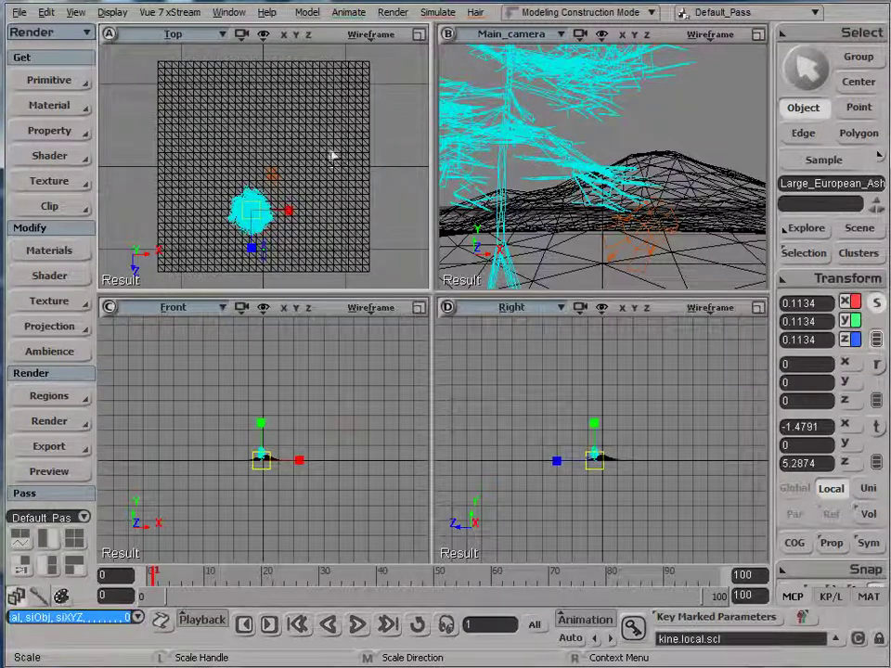
{"action": "key", "text": "space"}
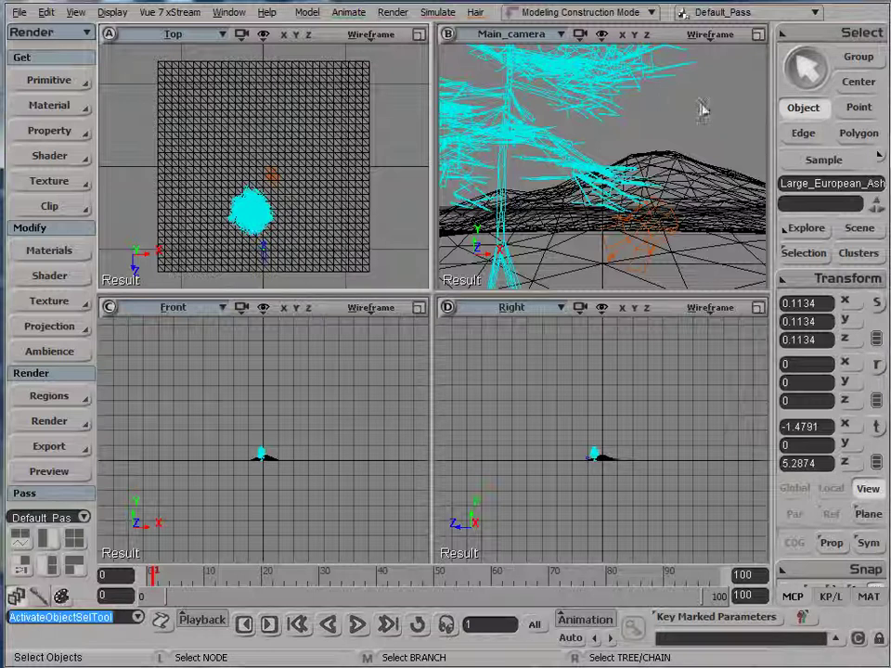
Step: Load the DevilsTeeth atmosphere from the MegaPack3 collection into the scene and render a preview of Default_Pass
{"action": "left_click", "coordinate": [722, 184]}
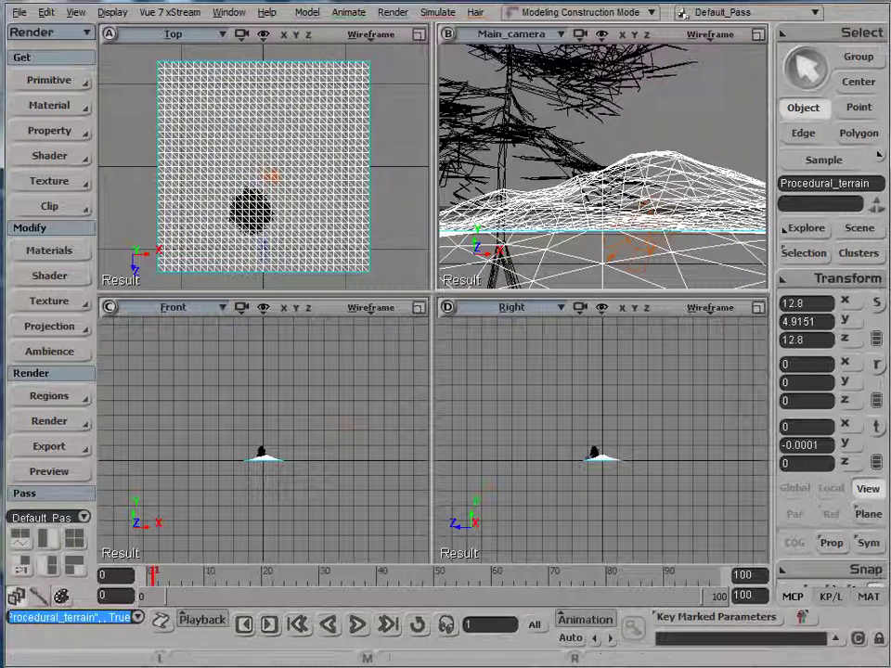
{"action": "left_click", "coordinate": [178, 13]}
{"action": "mouse_move", "coordinate": [191, 76]}
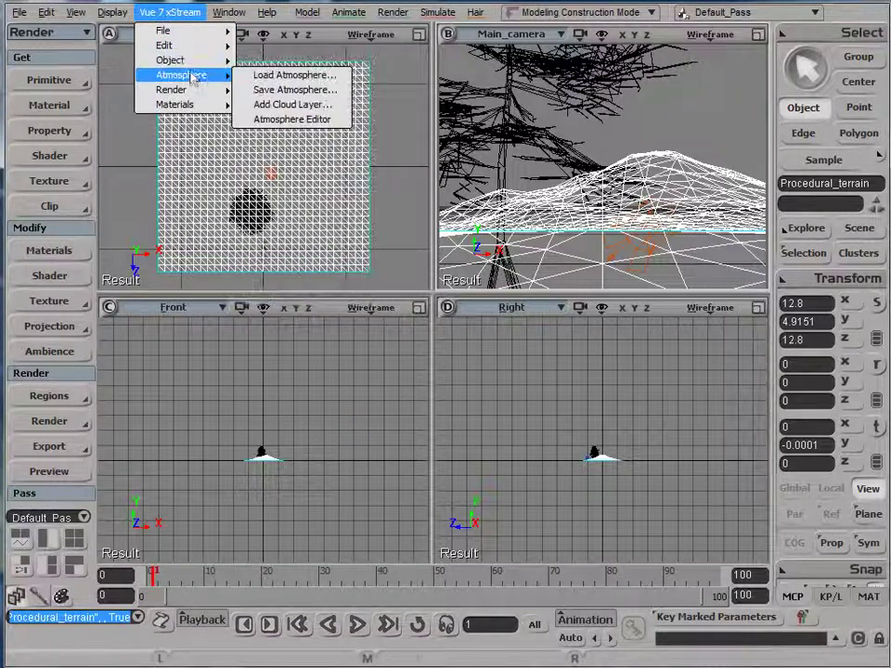
{"action": "left_click", "coordinate": [299, 75]}
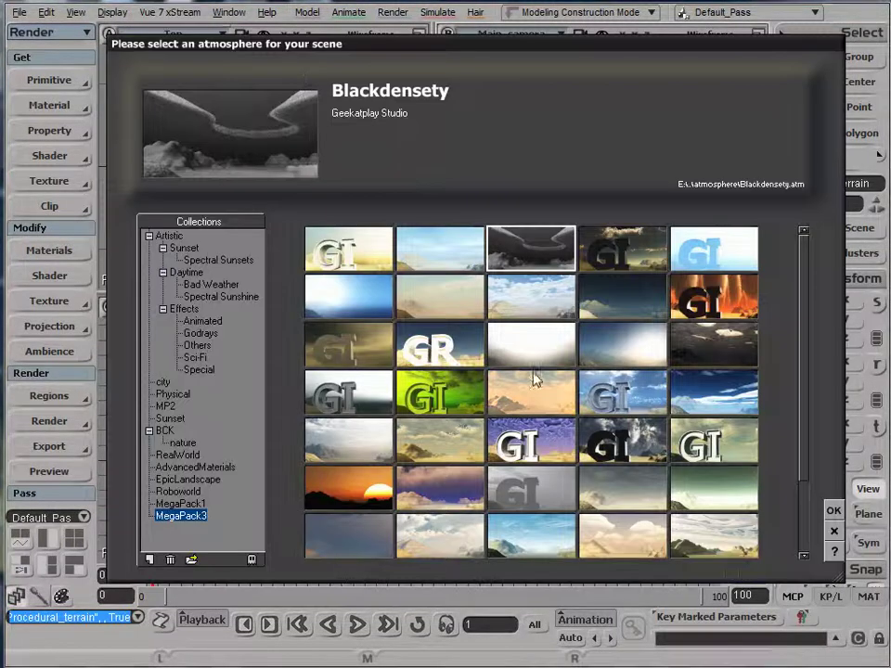
{"action": "scroll", "coordinate": [804, 371], "scroll_direction": "down", "scroll_amount": 1}
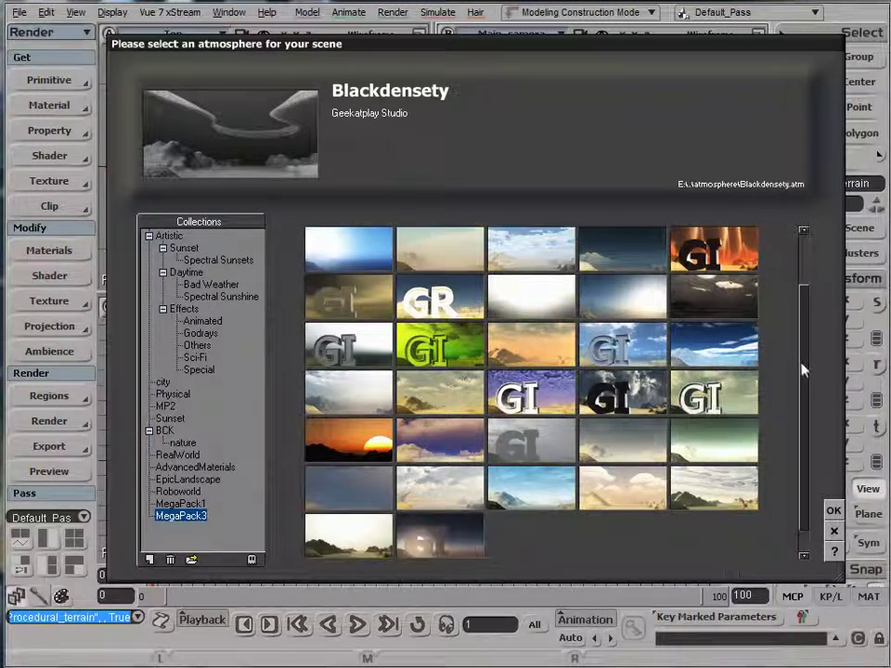
{"action": "mouse_move", "coordinate": [804, 372]}
{"action": "left_mouse_down"}
{"action": "mouse_move", "coordinate": [804, 310]}
{"action": "mouse_move", "coordinate": [811, 378]}
{"action": "mouse_move", "coordinate": [804, 385]}
{"action": "left_mouse_up"}
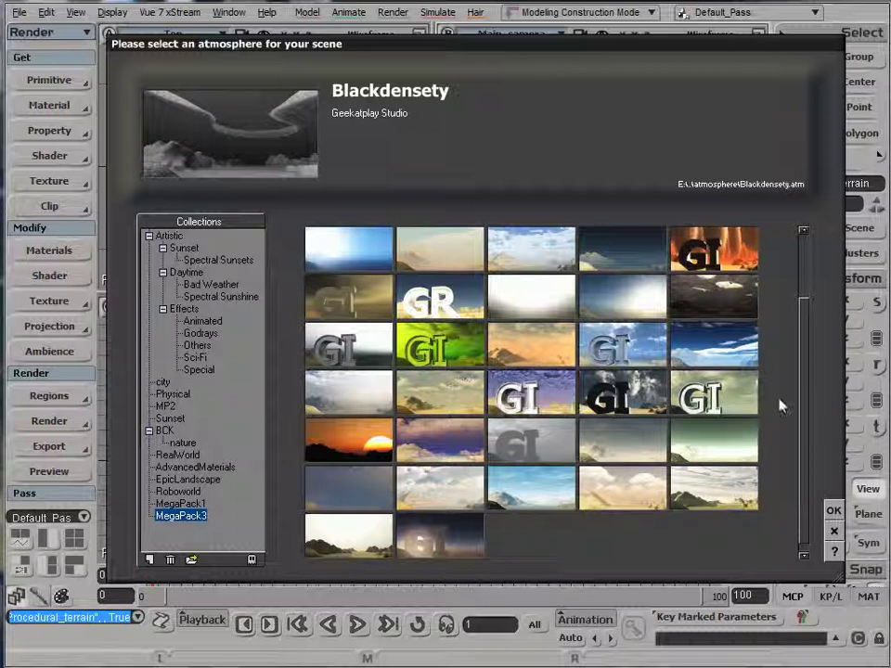
{"action": "left_click", "coordinate": [717, 263]}
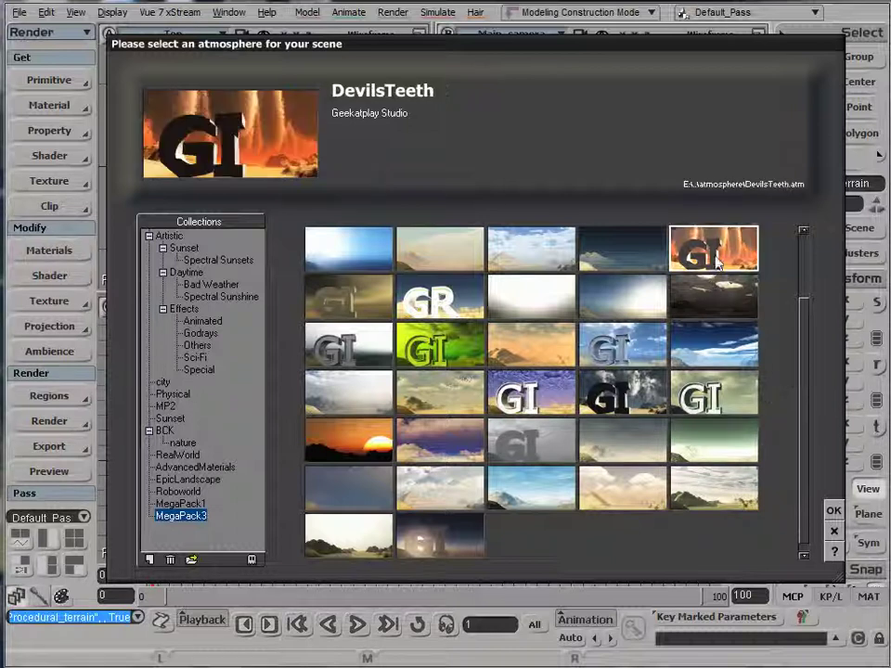
{"action": "left_click", "coordinate": [834, 511]}
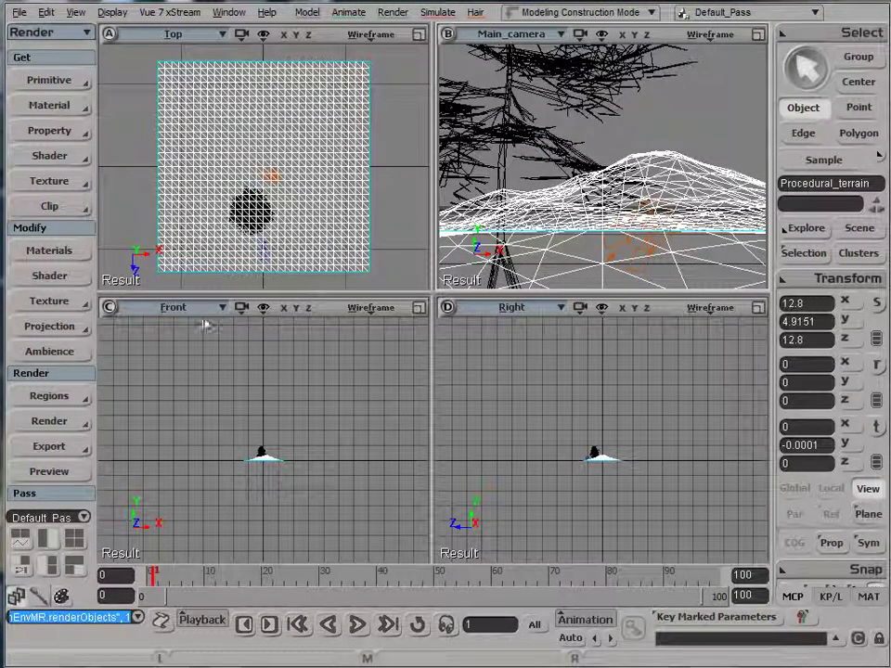
{"action": "left_click", "coordinate": [78, 475]}
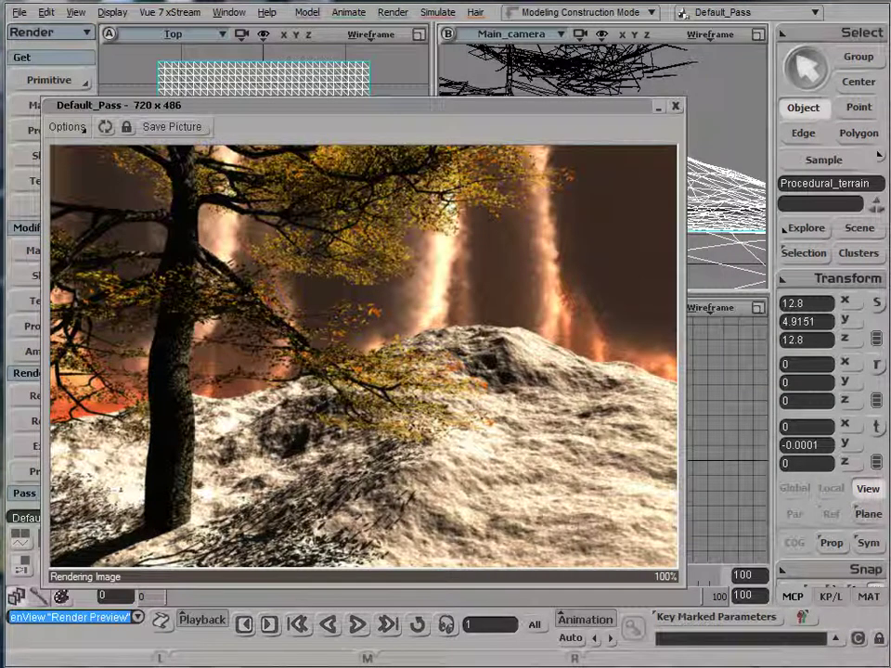
{"action": "left_click_drag", "start_coordinate": [199, 110], "coordinate": [225, 104]}
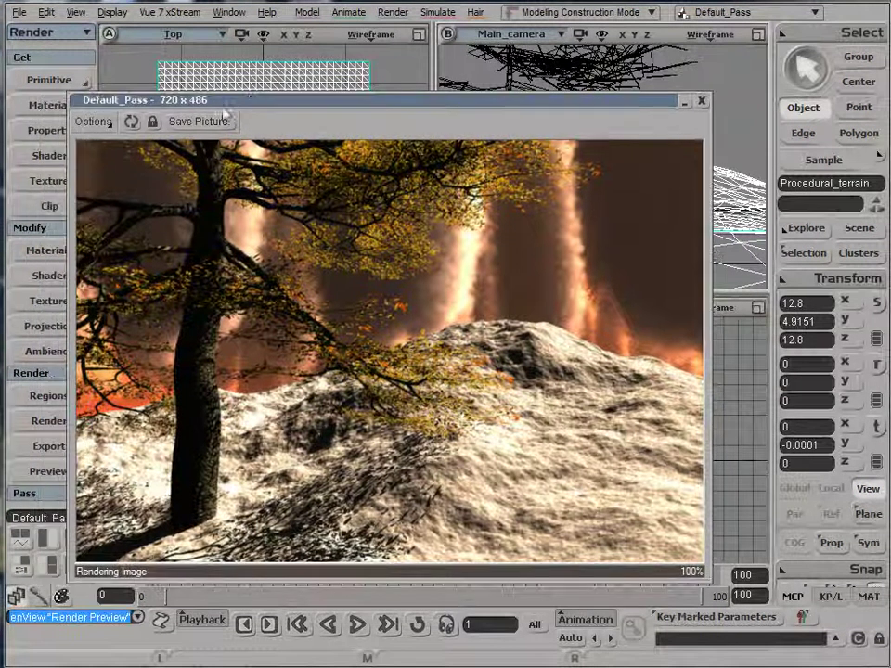